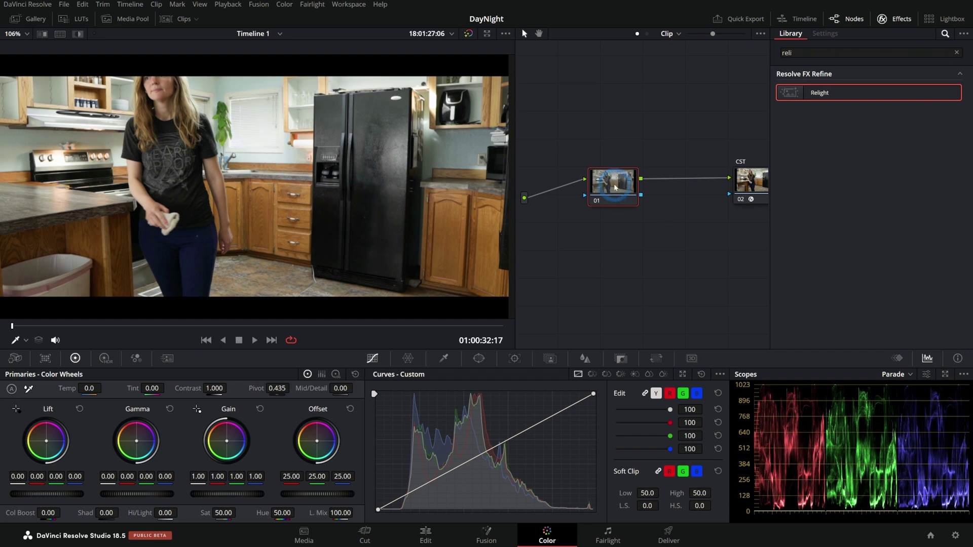
Step: Darken the first node to Gain 0.69, and add a serial node labelled Relight after it
drag(251, 495, 133, 502)
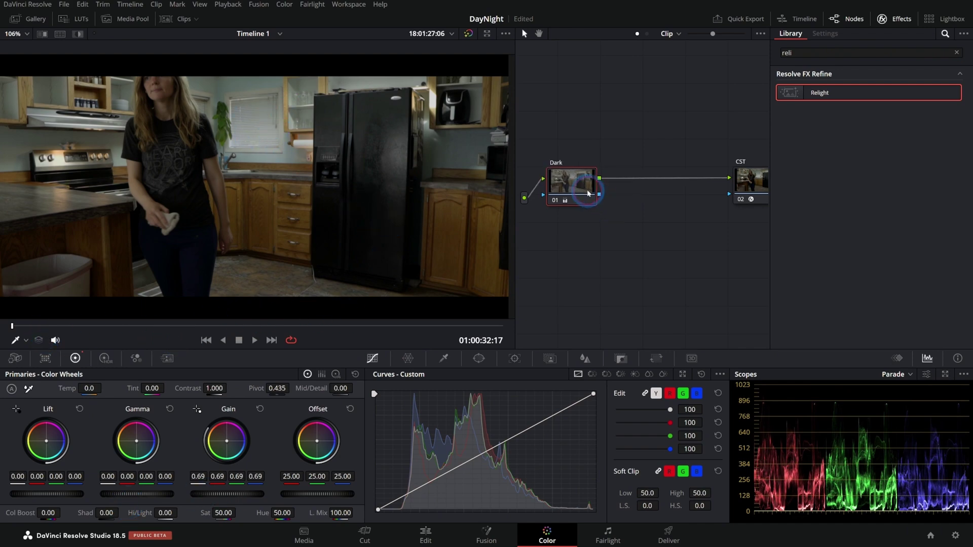
key(alt+s)
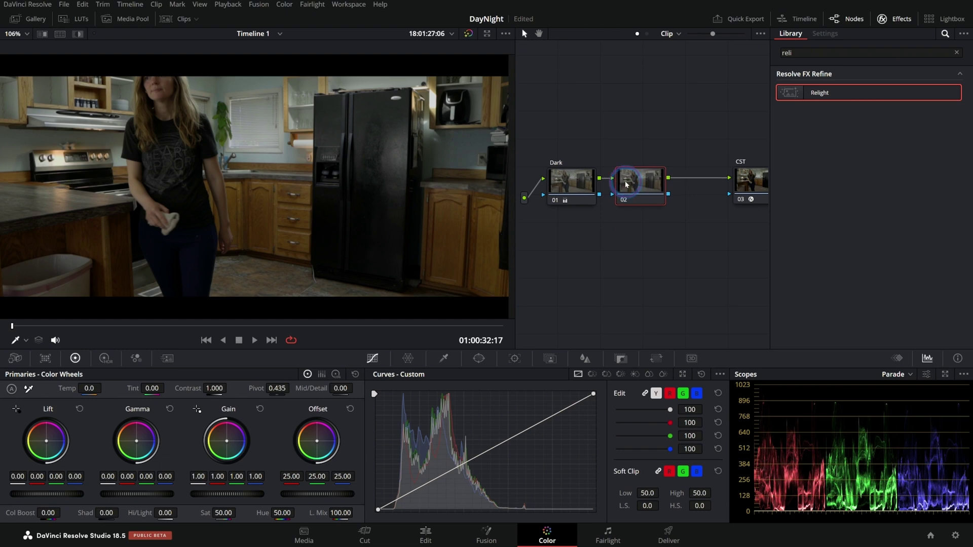
right_click(642, 184)
click(675, 202)
text(Re)
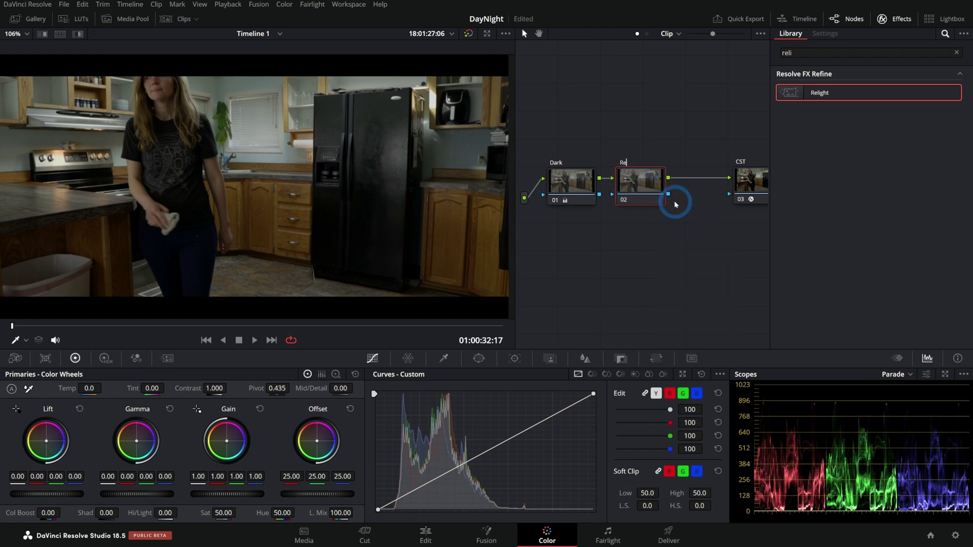
text(light)
Step: Apply the Relight effect to the Relight node and place its point source light over the stove
drag(811, 93, 639, 194)
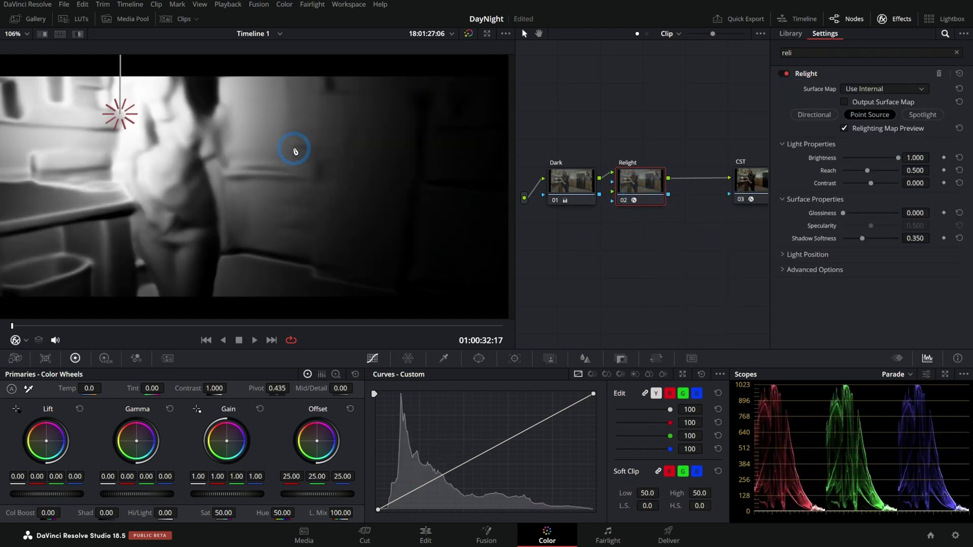
drag(120, 80, 83, 134)
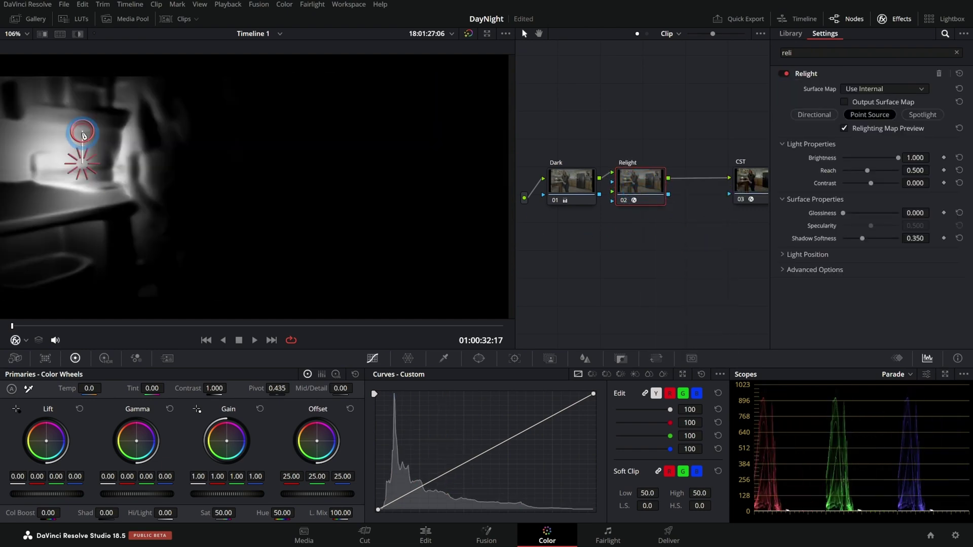
click(614, 193)
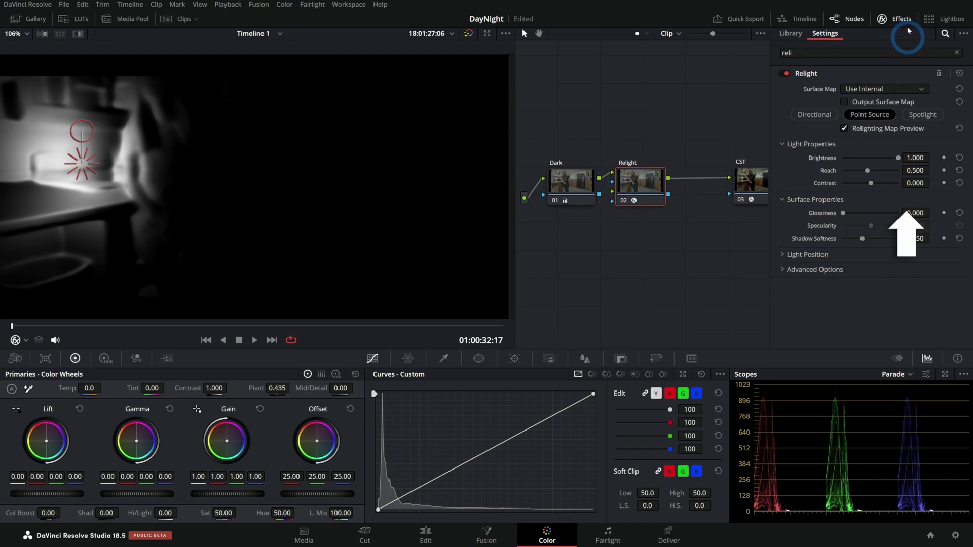
click(911, 66)
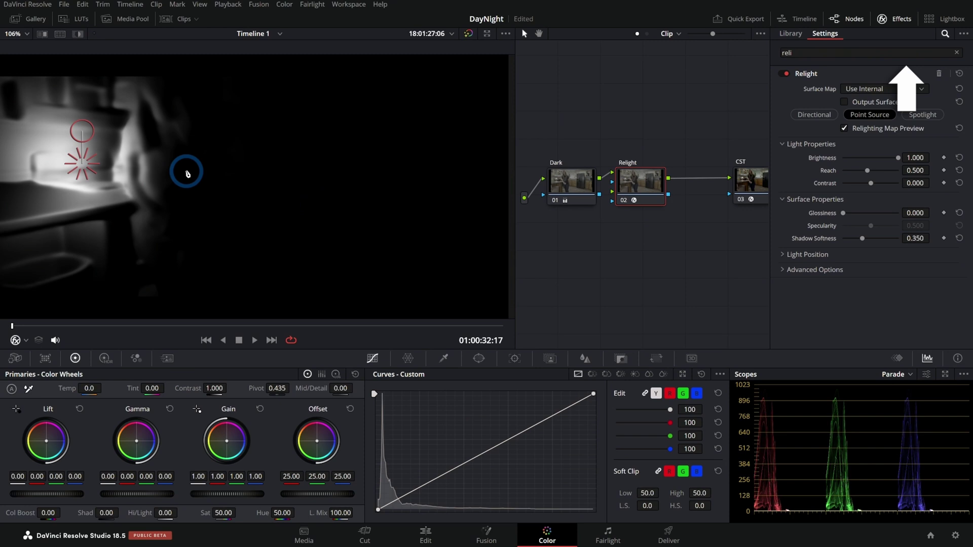
drag(84, 134, 82, 126)
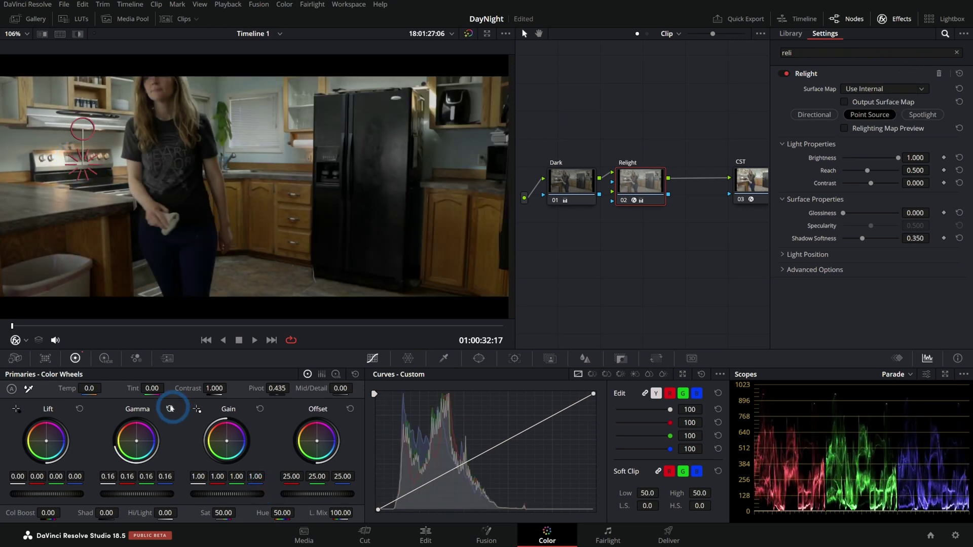
Step: Warm the Relight node to Temp 420 and compare the image with the node off and on
drag(90, 388, 104, 389)
click(621, 202)
click(620, 202)
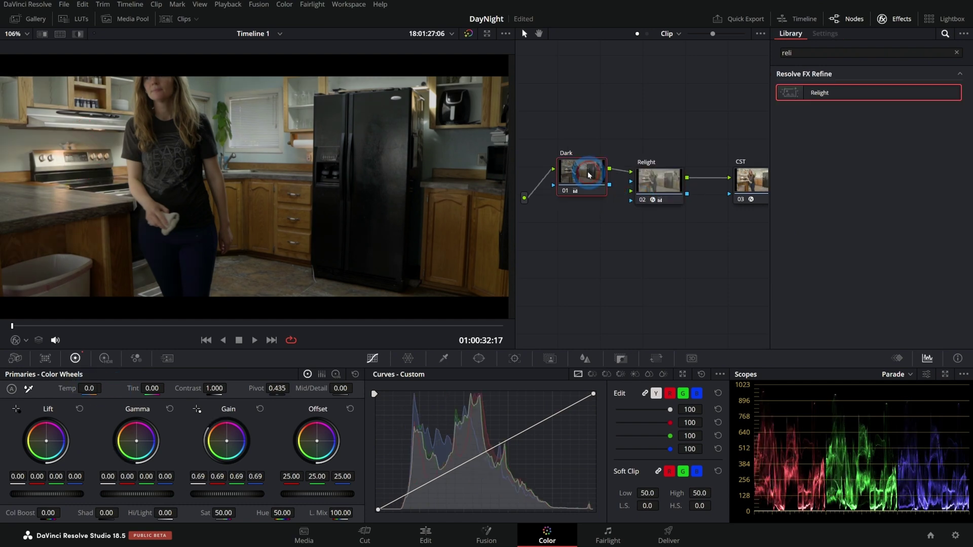
Step: Add a Relight effect to a separate node below Dark, fed from the source, and turn on Output Surface Map
click(644, 179)
click(581, 260)
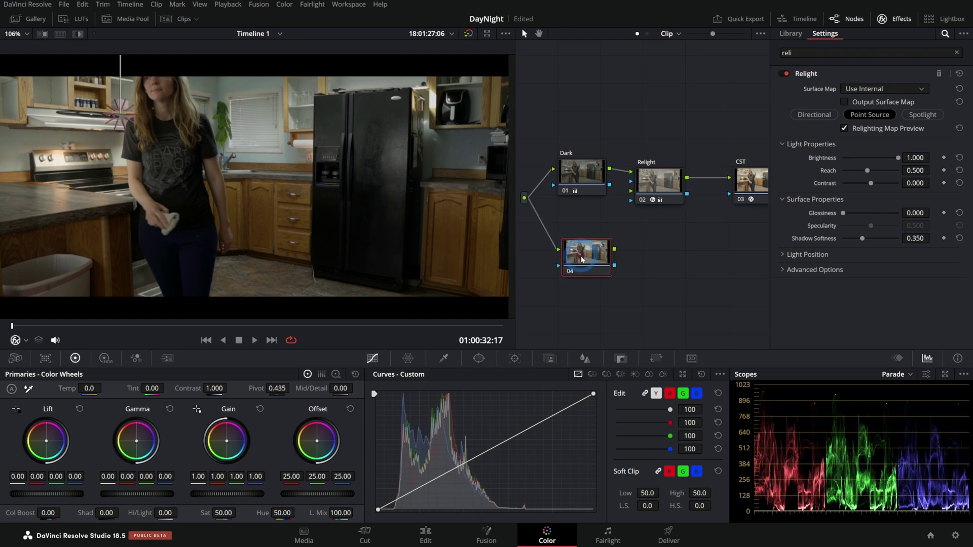
click(844, 102)
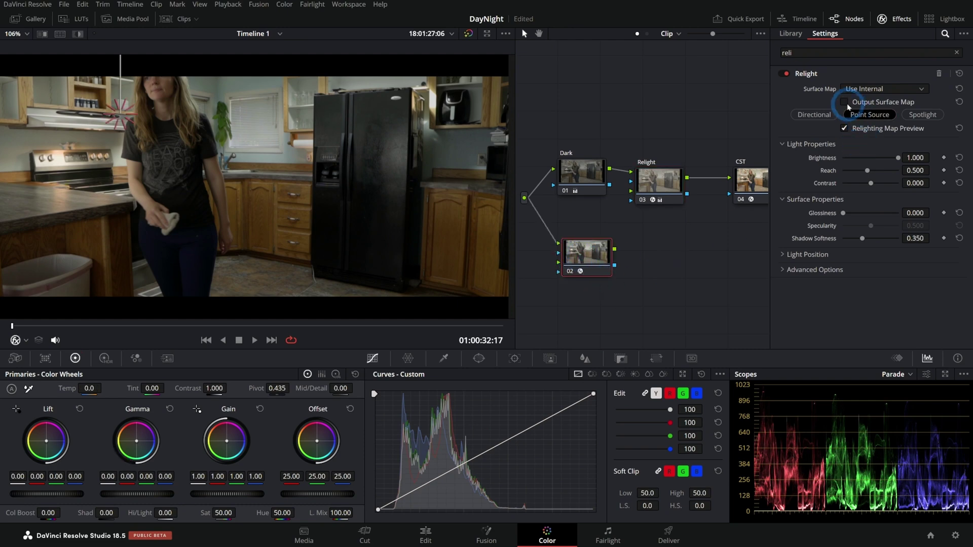
Step: Label the surface map node NORMAL
right_click(599, 252)
click(628, 267)
text(N)
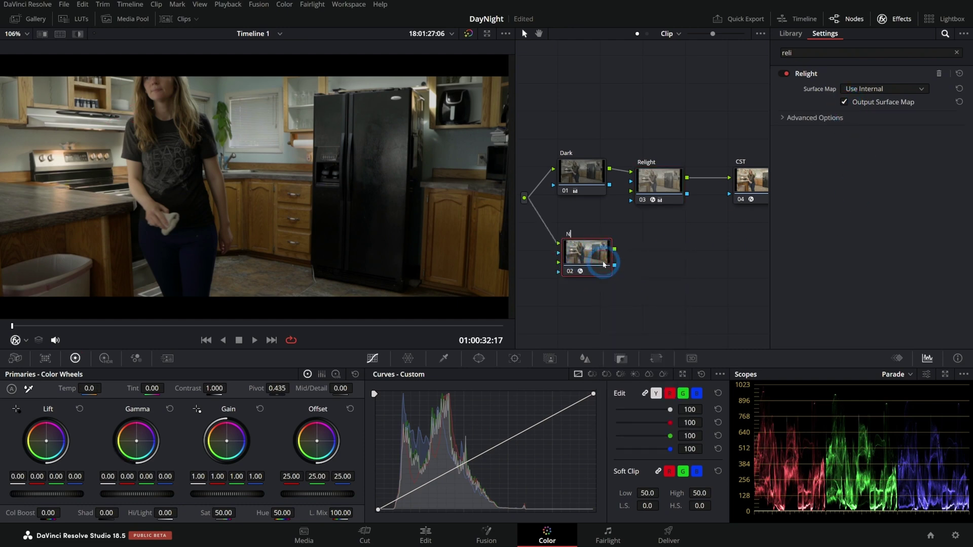
text(ORMAL)
Step: Turn on node caching for the NORMAL node and set the render cache mode to User
right_click(588, 258)
click(641, 379)
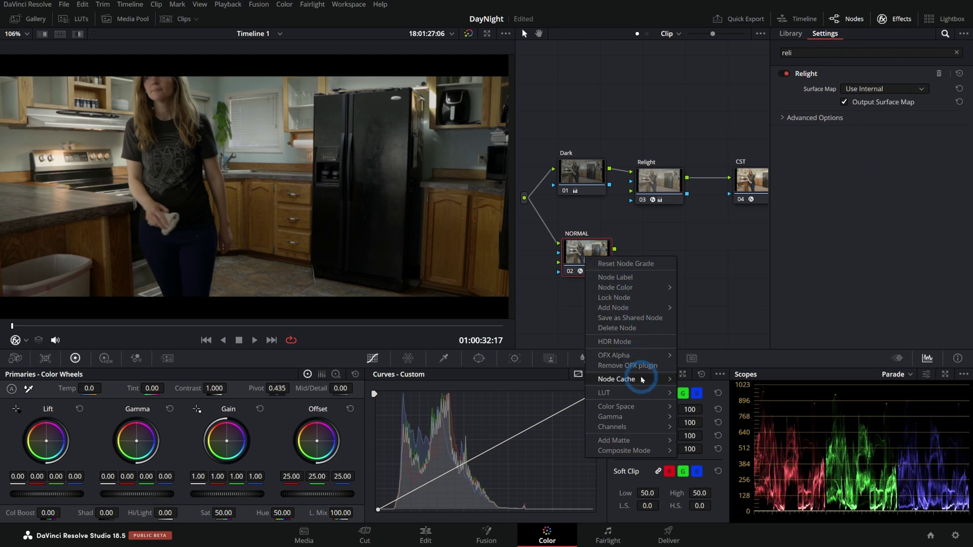
click(706, 380)
click(242, 4)
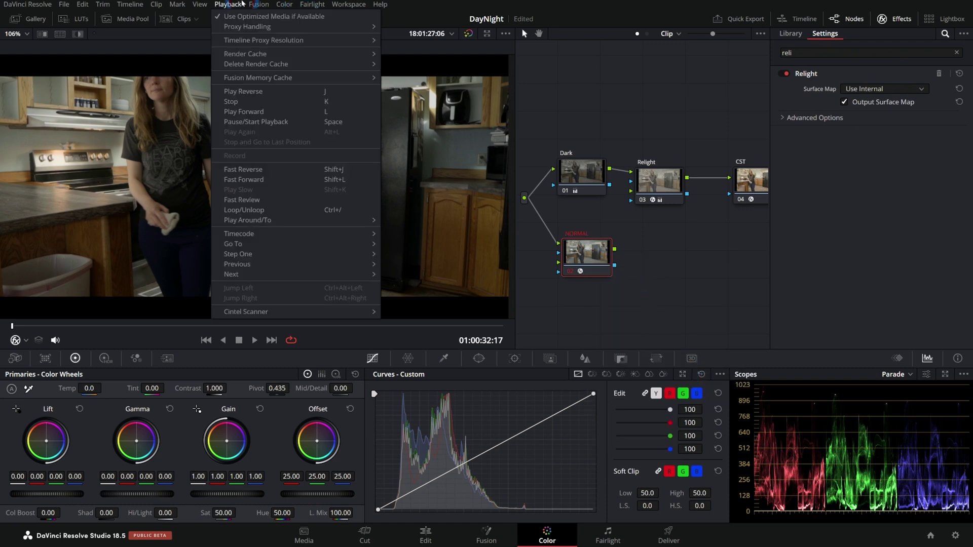
mouse_move(251, 56)
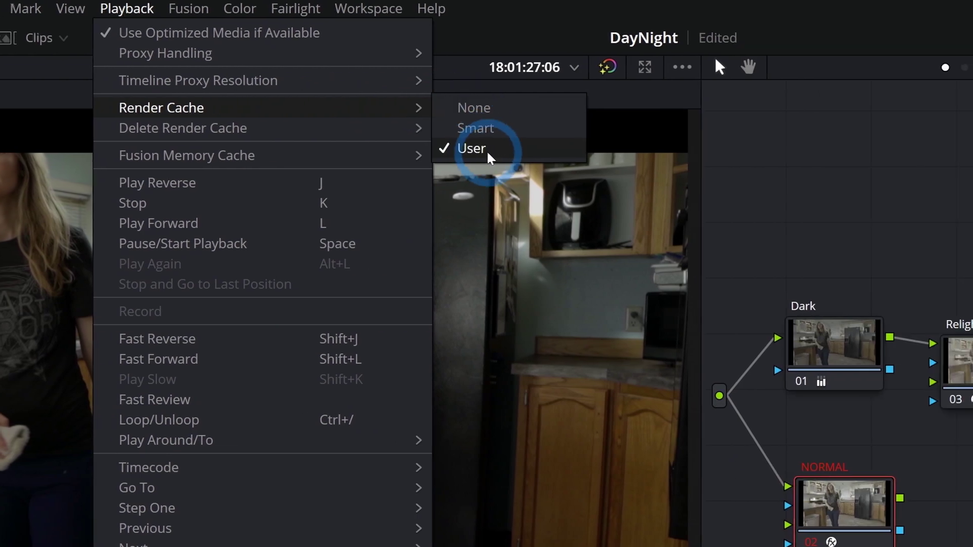
click(487, 154)
click(869, 453)
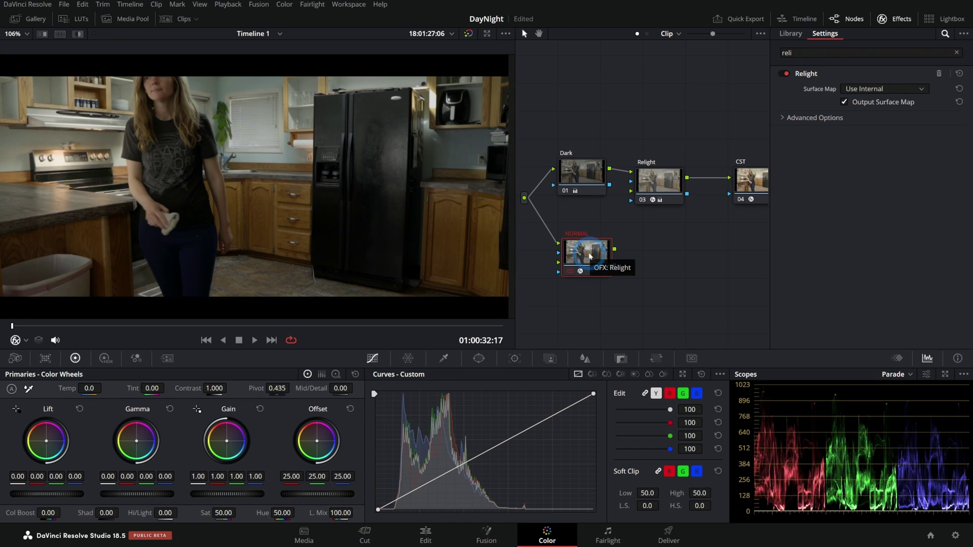
Step: Connect the NORMAL node's output to the Relight node's second image input and set its Surface Map to Use Input 2
drag(614, 249, 632, 191)
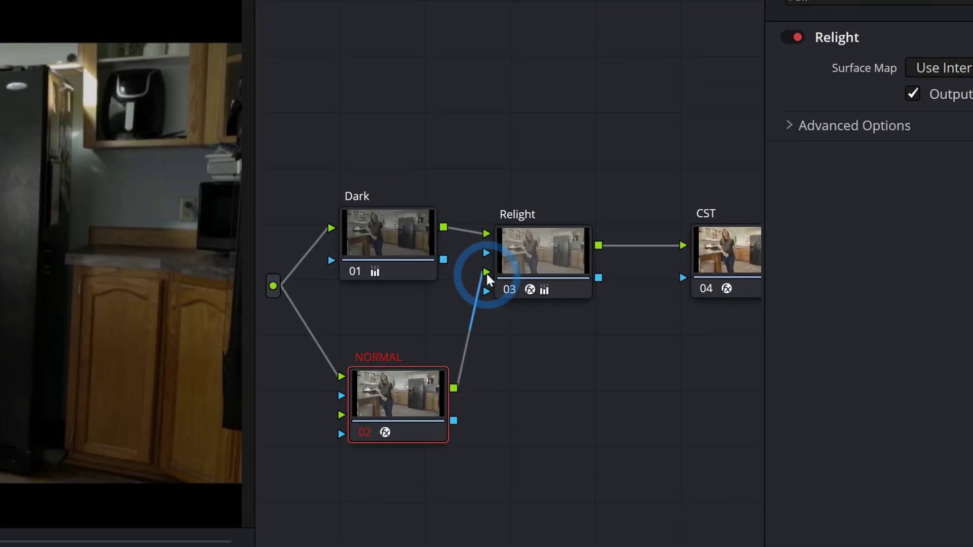
click(545, 251)
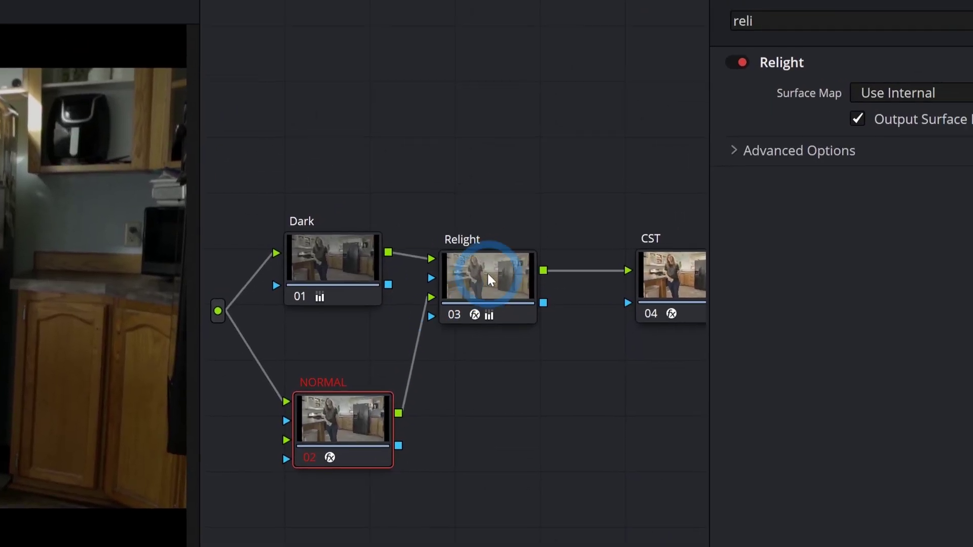
click(956, 70)
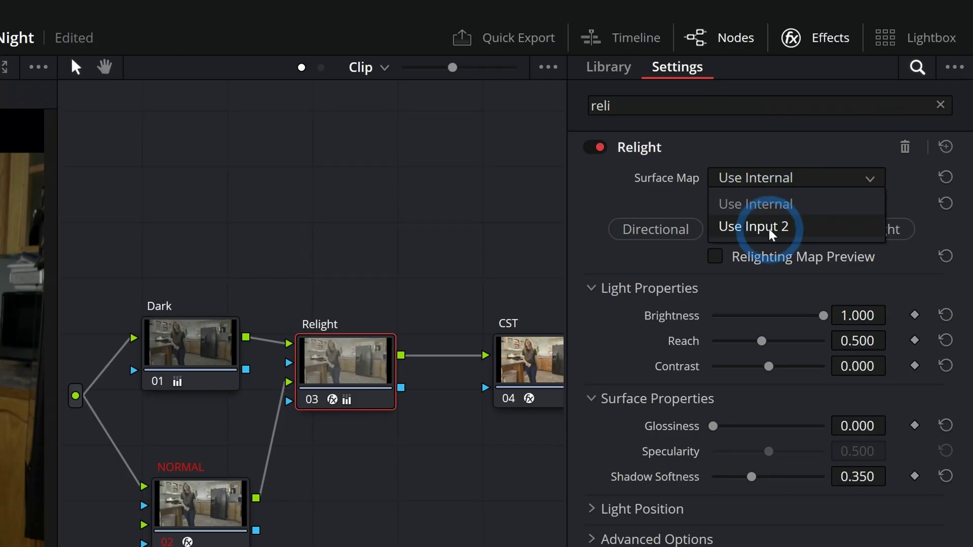
click(772, 231)
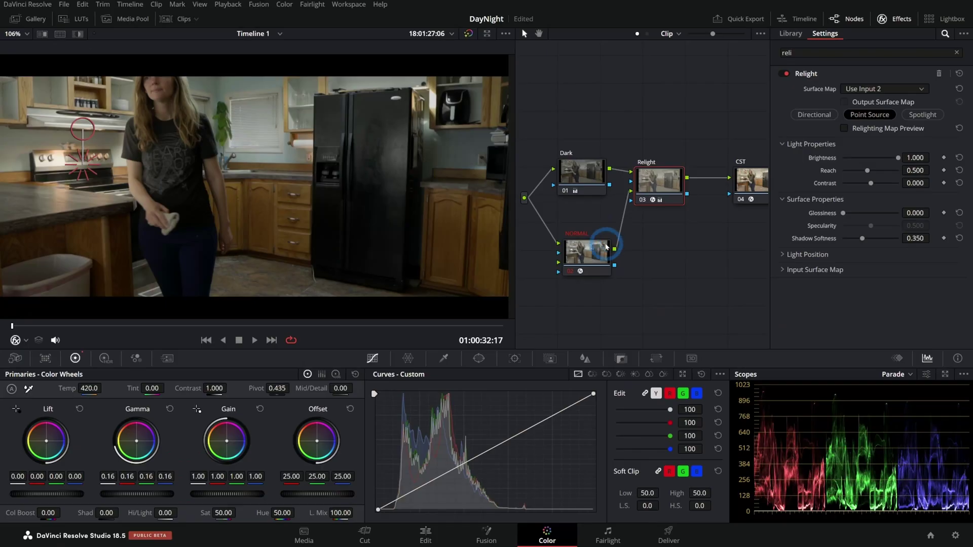
Step: Darken the Dark node further to Offset 22.30 and Gamma -0.06
drag(149, 326, 251, 320)
scroll(260, 156, up, 4)
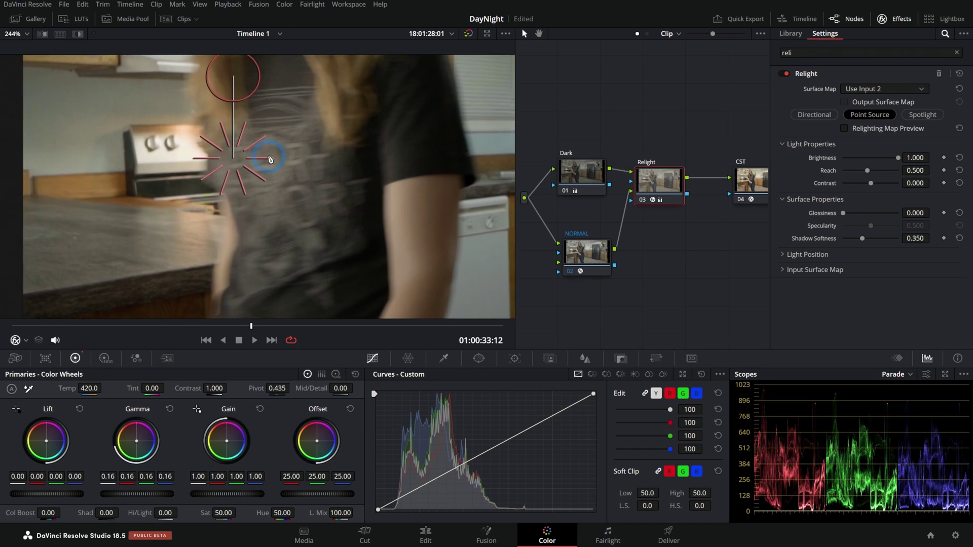
click(135, 326)
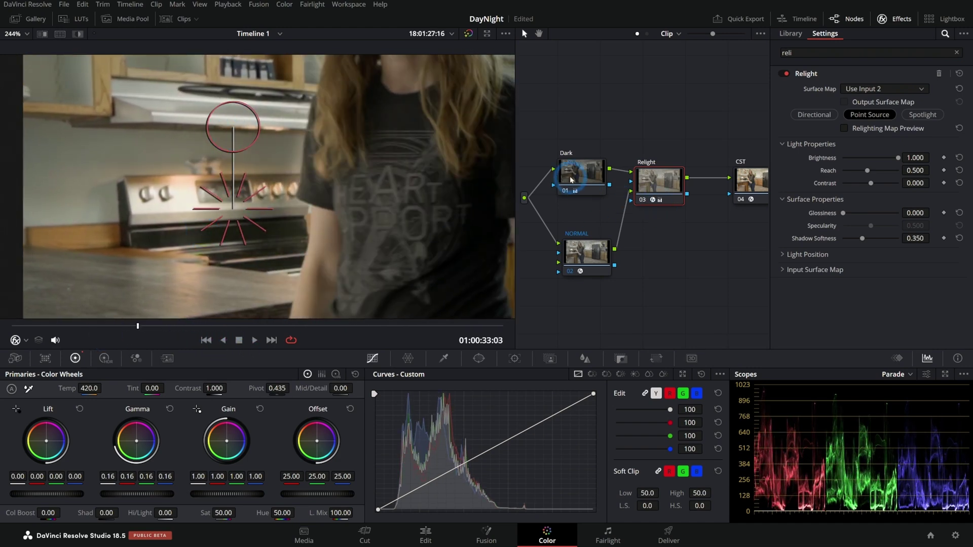
click(569, 178)
drag(330, 494, 283, 495)
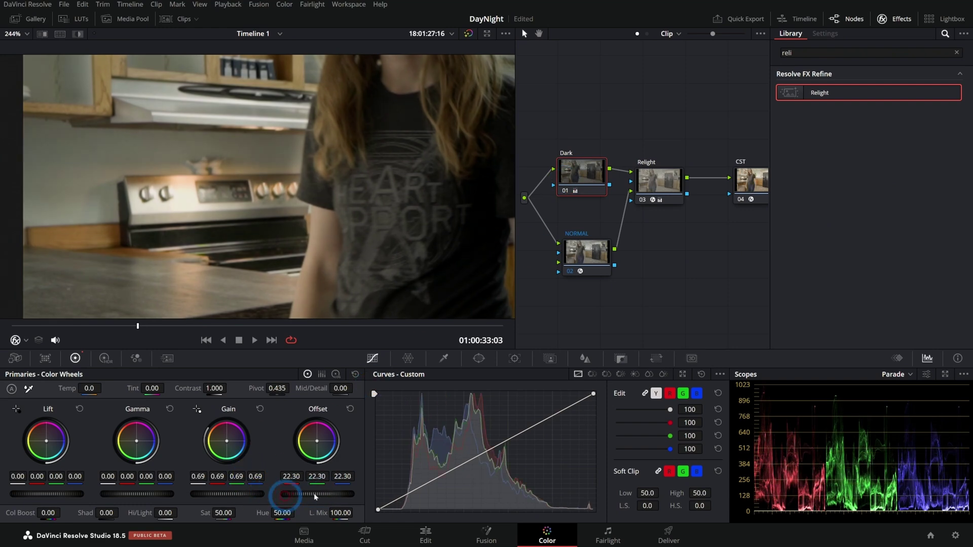
drag(157, 495, 144, 497)
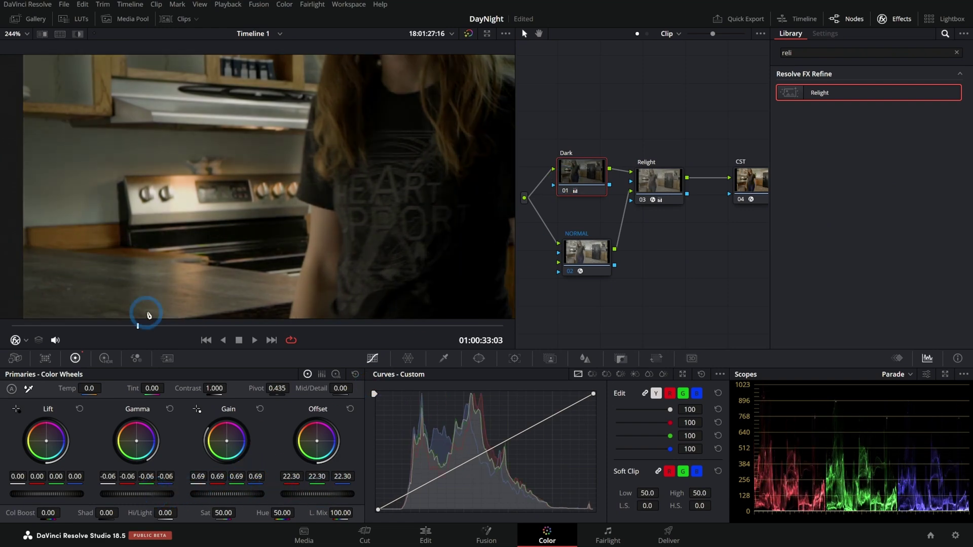
Step: Compare the image with the Relight node off and on at several frames as the woman moves through the kitchen
click(642, 200)
click(643, 200)
click(188, 327)
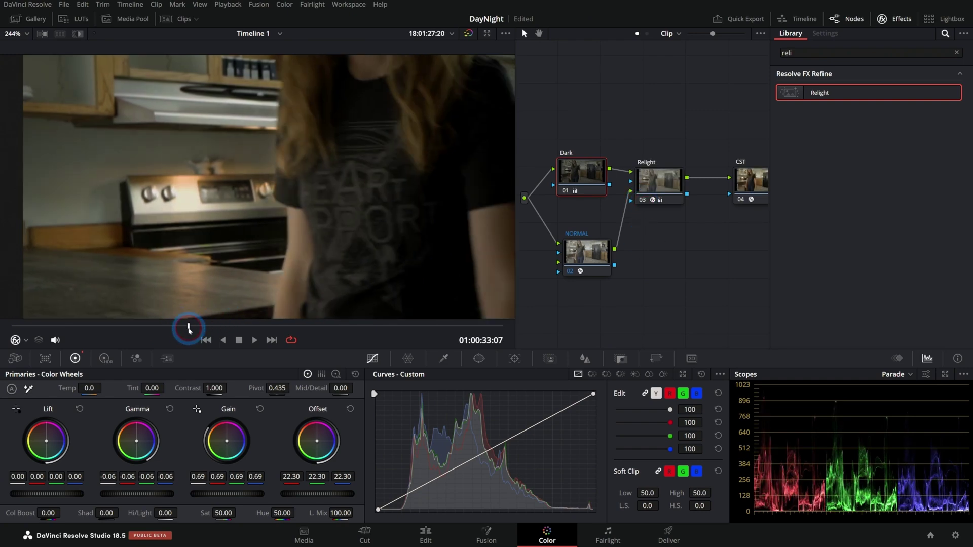
drag(188, 327, 277, 329)
click(643, 201)
click(643, 201)
click(643, 201)
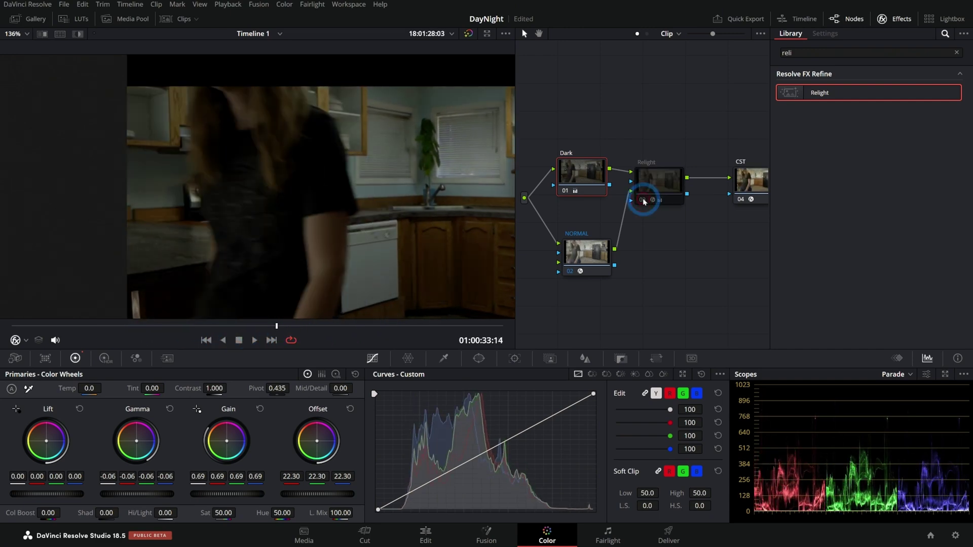
click(643, 199)
click(643, 200)
click(642, 200)
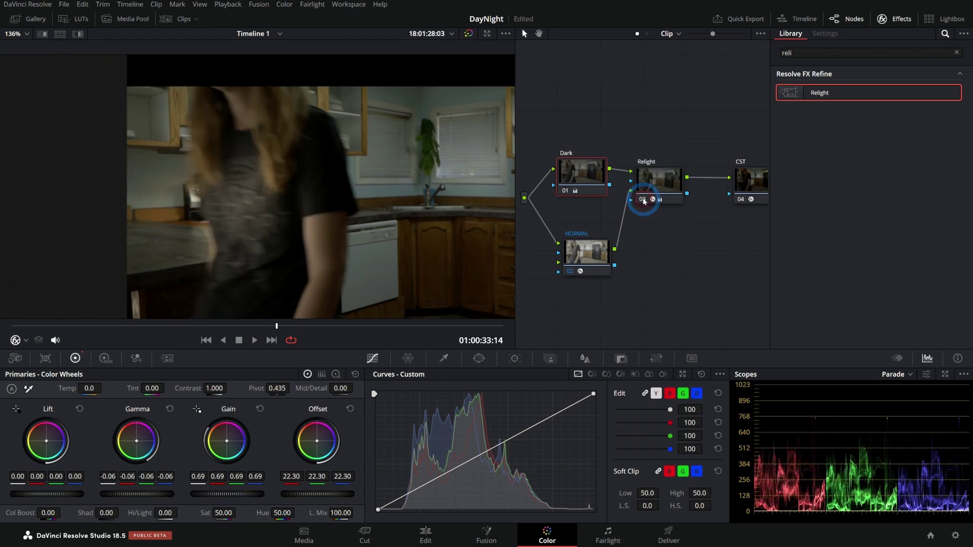
click(642, 200)
click(643, 200)
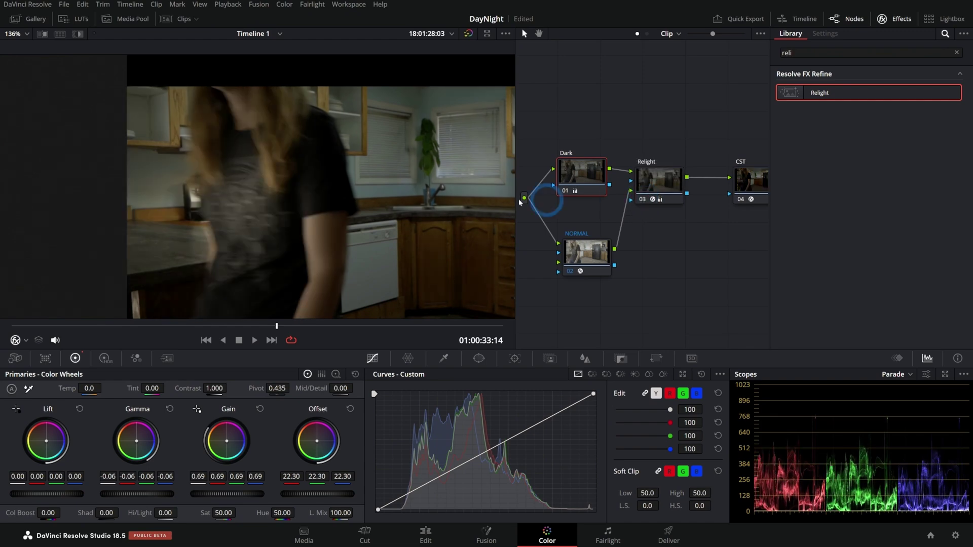
Step: Return to the clip's first frame and examine the light on the woman up close with Relight off and on
click(189, 331)
drag(189, 333, 12, 330)
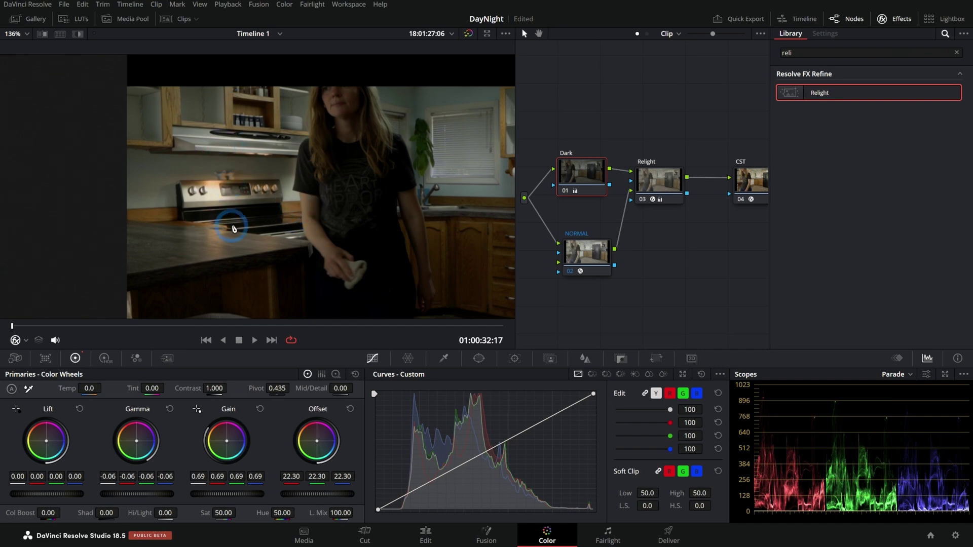
scroll(226, 217, up, 5)
scroll(239, 223, down, 2)
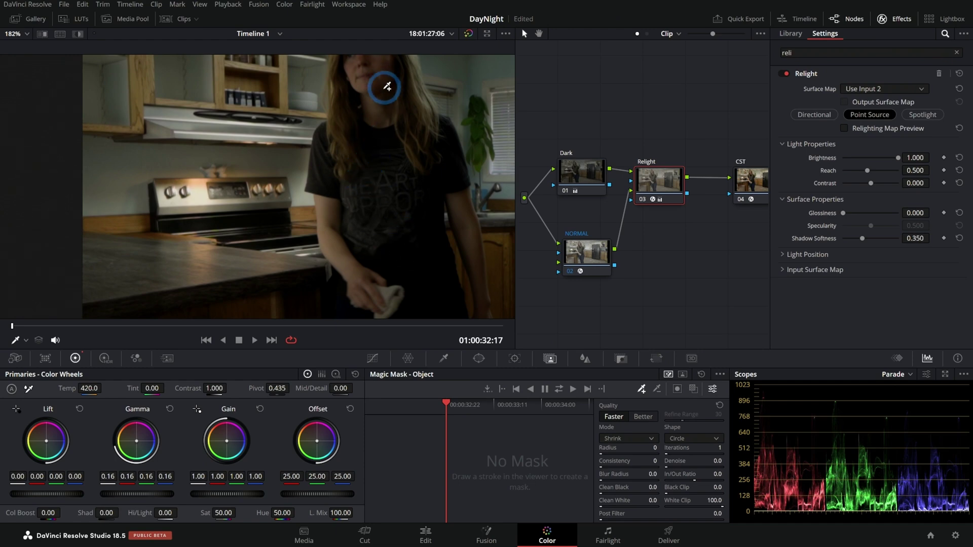
click(643, 198)
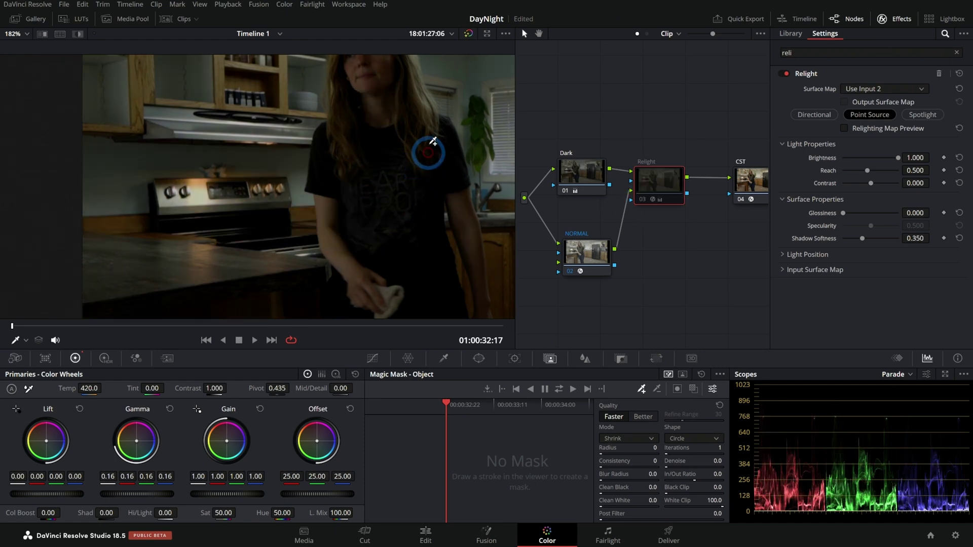
click(642, 200)
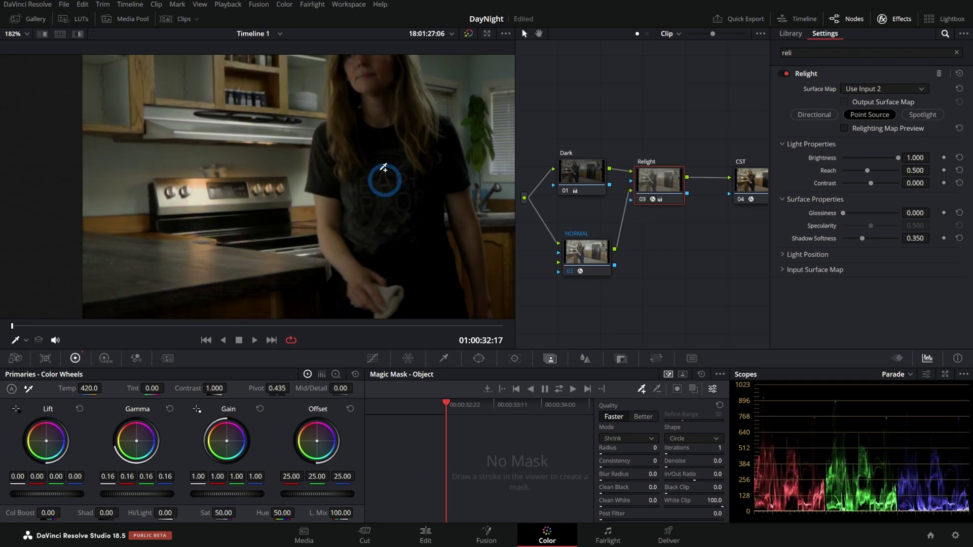
drag(354, 241, 337, 242)
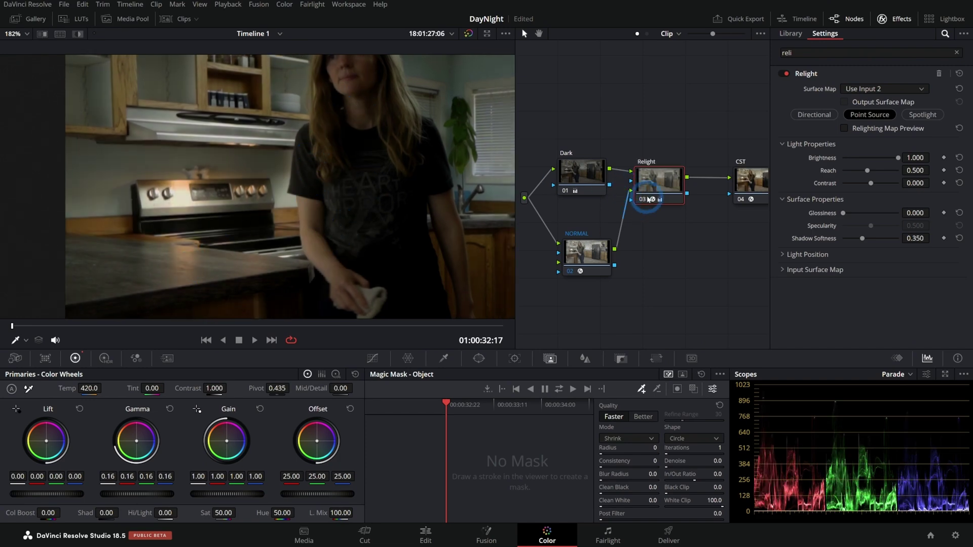
Step: Add a corrector node above the Dark node and connect the source to its input, keeping the NORMAL node clear below
drag(591, 253, 579, 249)
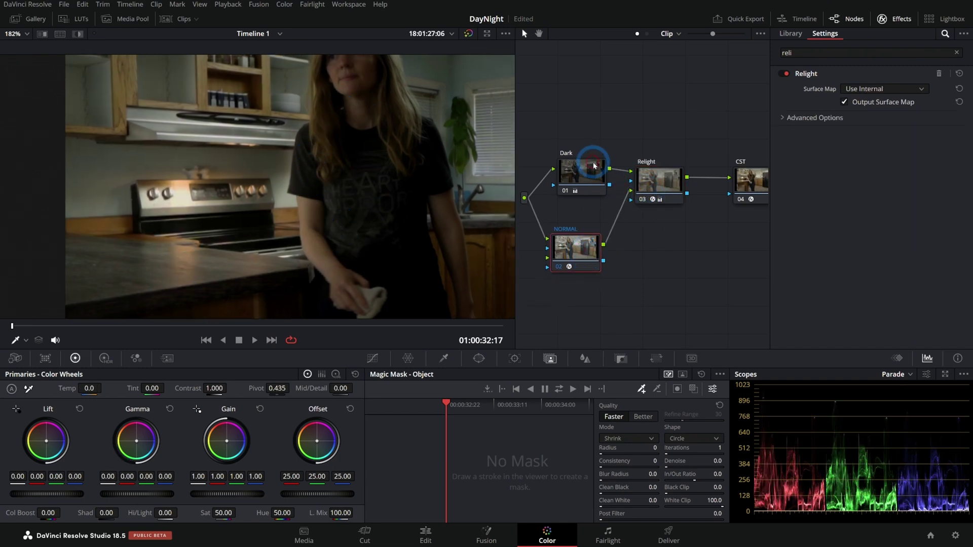
right_click(576, 100)
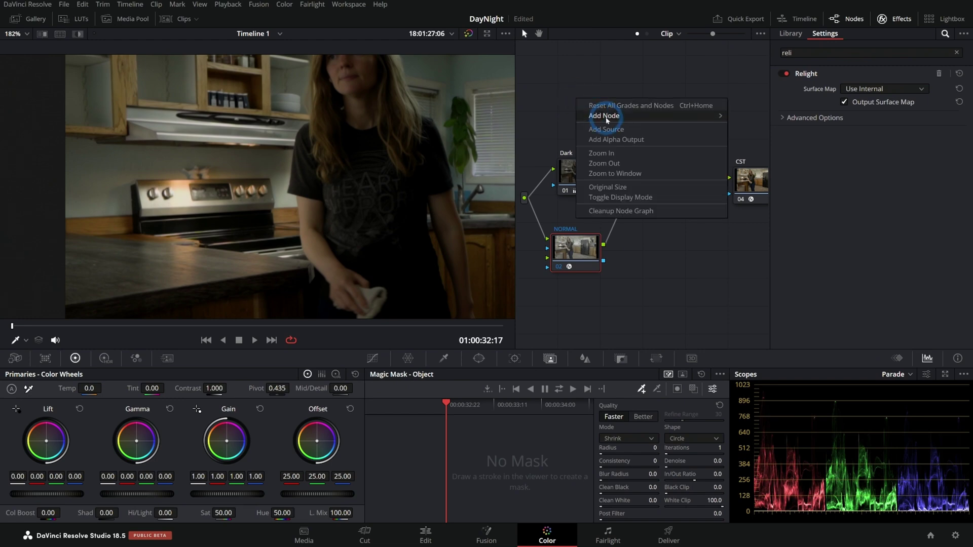
mouse_move(606, 116)
click(761, 115)
click(531, 195)
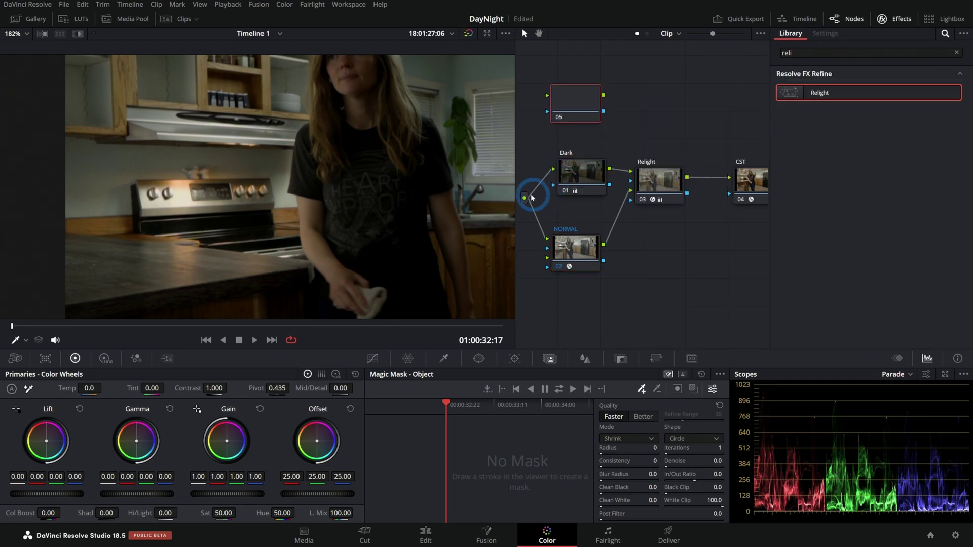
drag(523, 199, 548, 105)
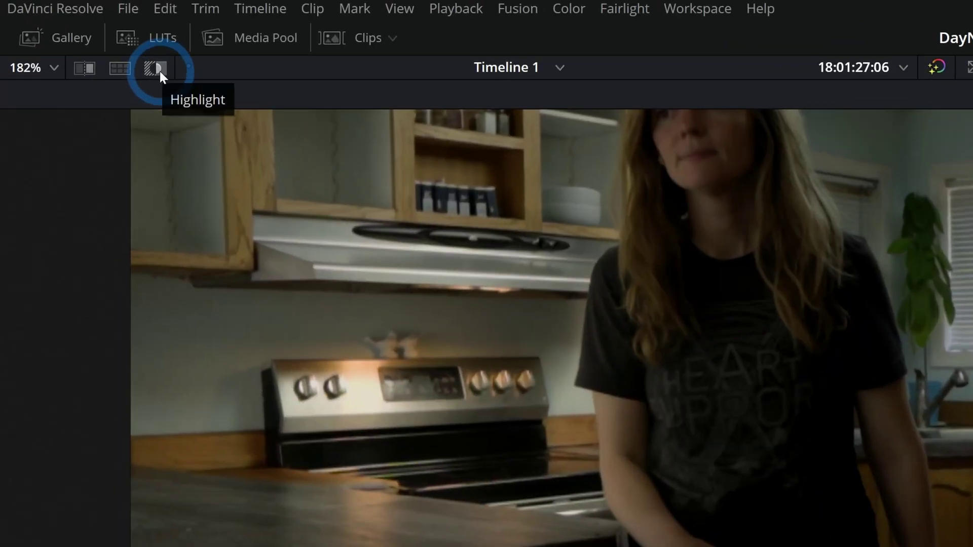
Step: Turn on Highlight and paint Magic Mask strokes over the woman's hair, body and arms on the new node
click(77, 33)
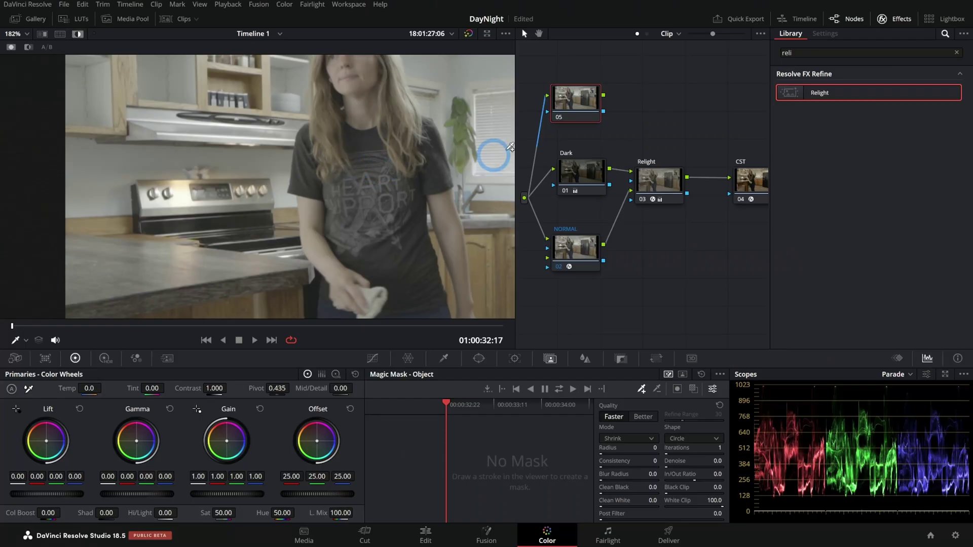
drag(574, 108, 579, 106)
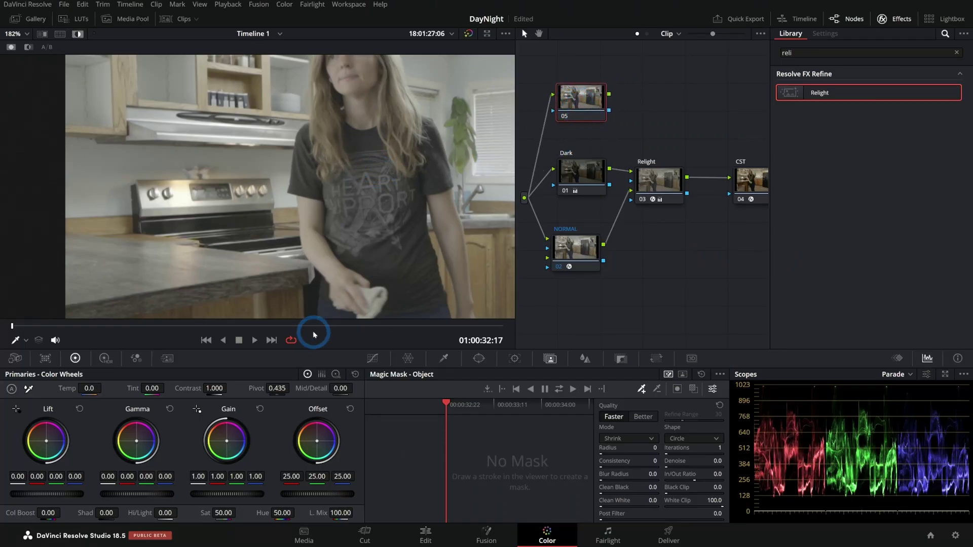
click(515, 358)
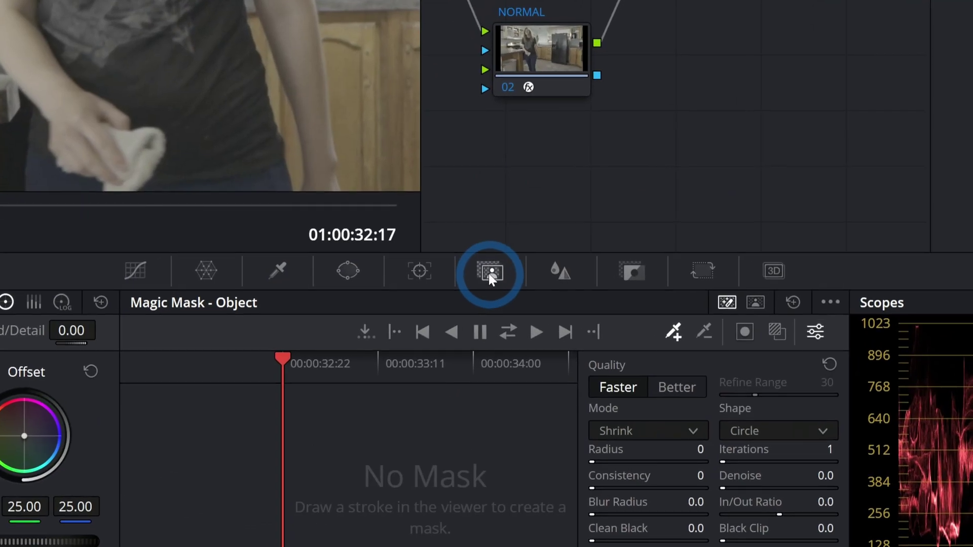
mouse_move(462, 271)
mouse_down()
mouse_move(445, 192)
mouse_move(393, 103)
mouse_up()
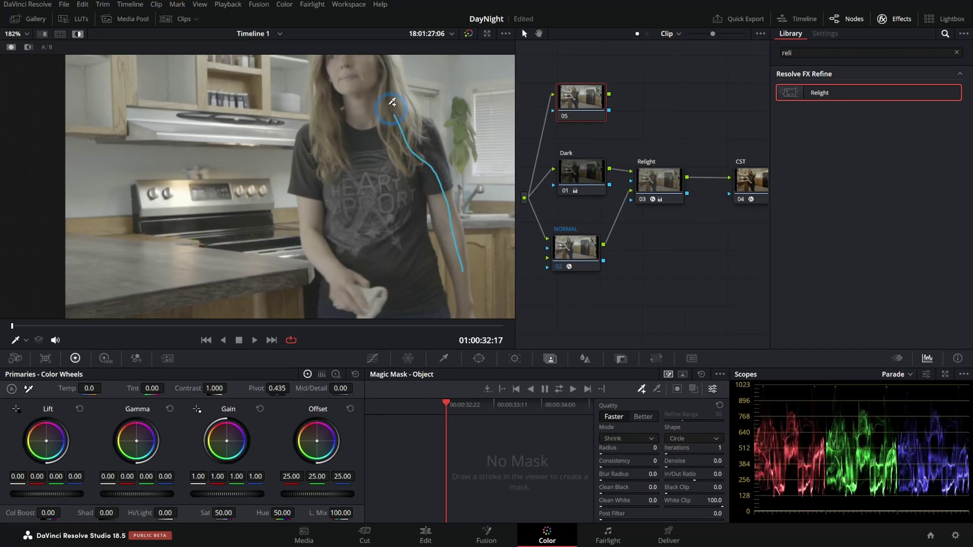
drag(358, 303, 352, 187)
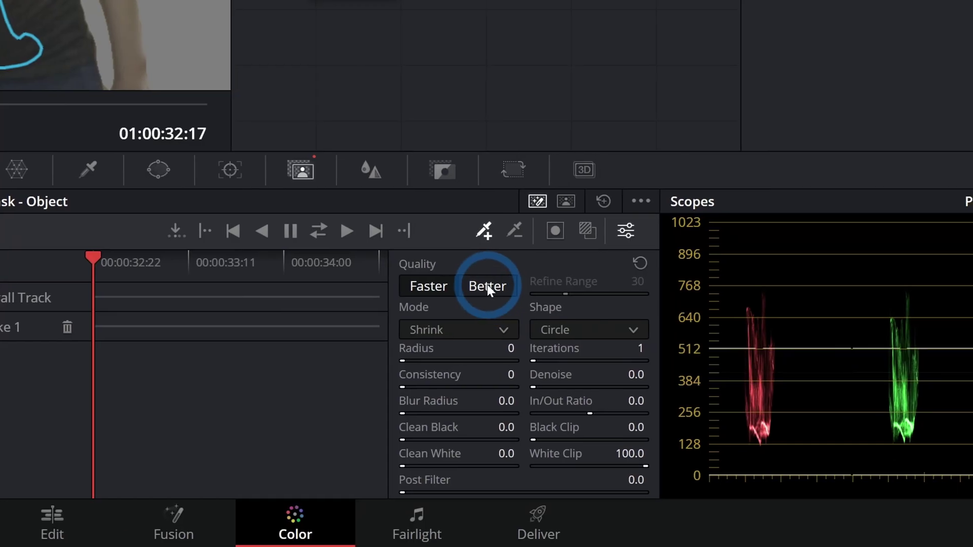
Step: Set the Magic Mask quality to Better and paint subtract strokes around the woman's outline and between her arm and torso
click(643, 420)
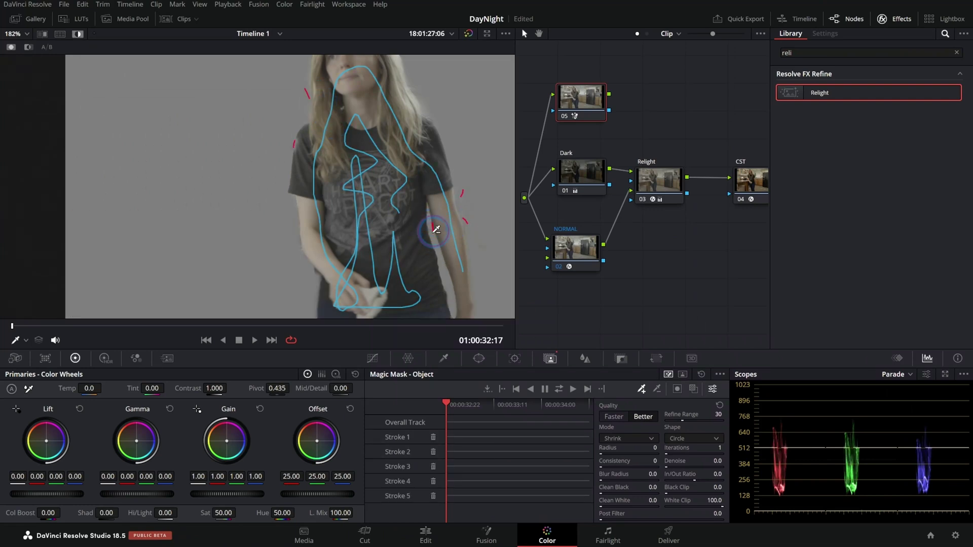
mouse_move(432, 225)
mouse_down()
mouse_move(439, 247)
mouse_move(431, 226)
mouse_up()
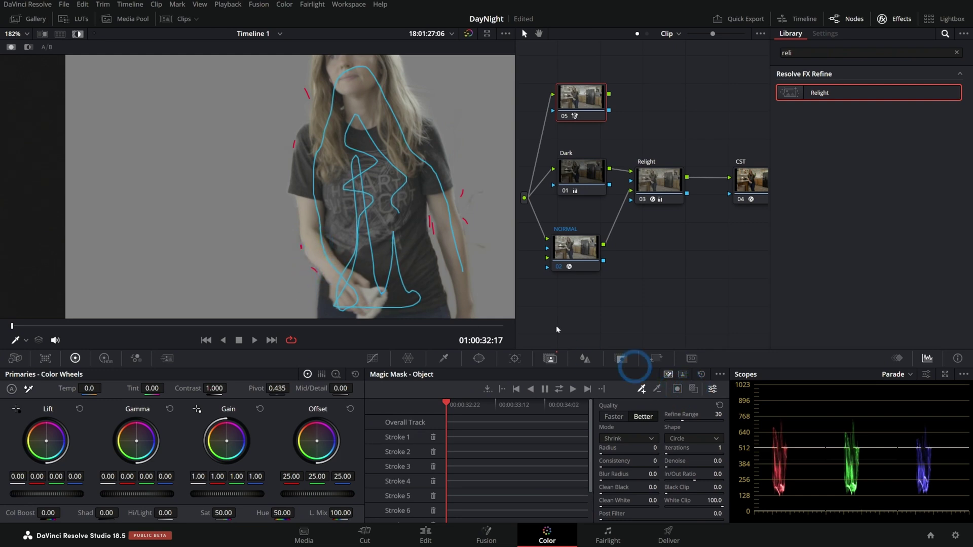
Step: Track the woman's mask through the clip with the mask overlay on, and check it at several frames
click(665, 374)
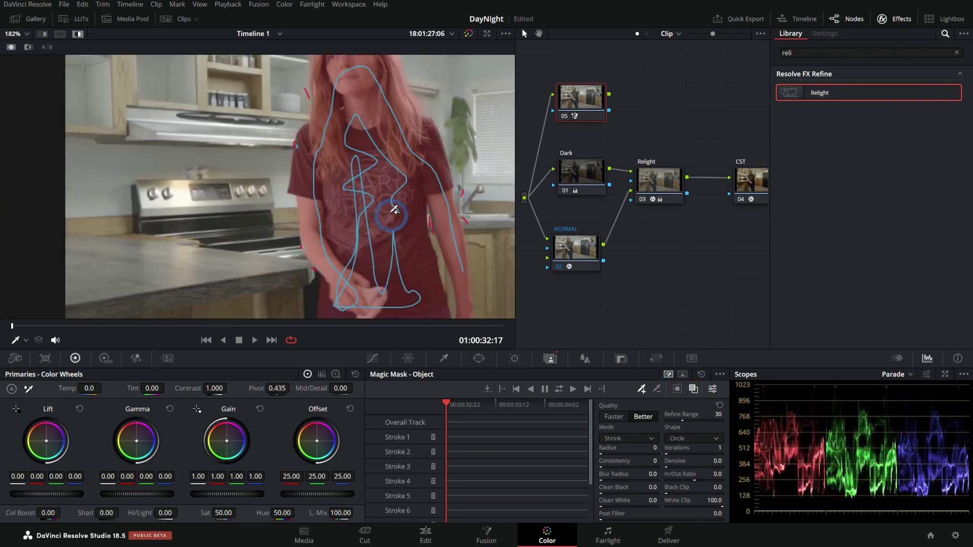
click(559, 391)
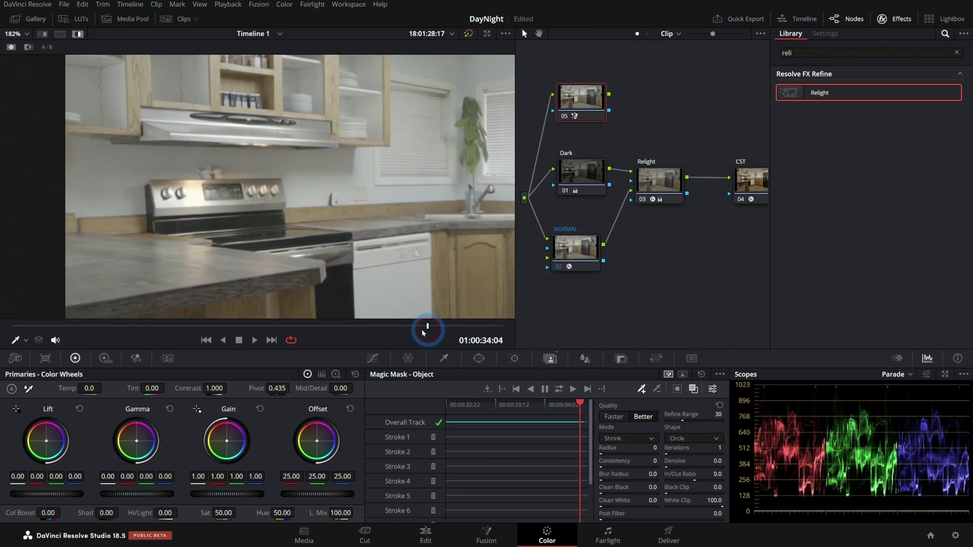
mouse_move(313, 338)
mouse_down()
mouse_move(91, 333)
mouse_move(374, 331)
mouse_move(27, 336)
mouse_move(150, 324)
mouse_up()
click(694, 390)
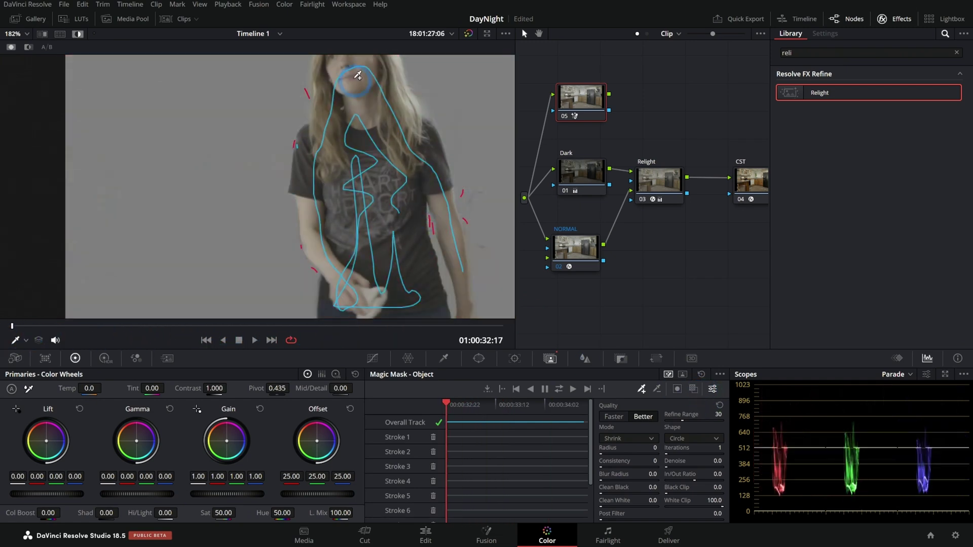
drag(201, 327, 267, 343)
click(205, 340)
Step: Label the new node Magic Mask and connect its key output to the Relight node's key input
drag(610, 110, 651, 91)
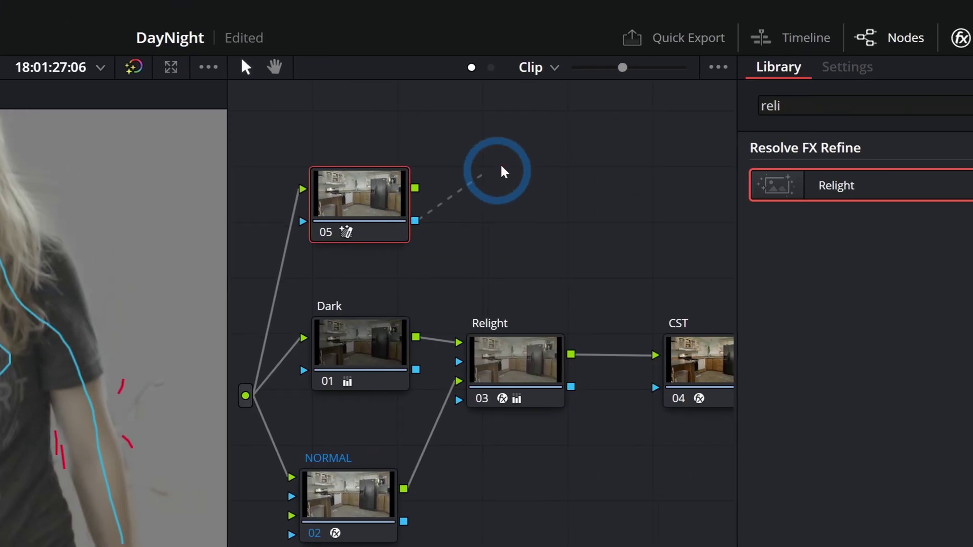
drag(491, 186, 488, 156)
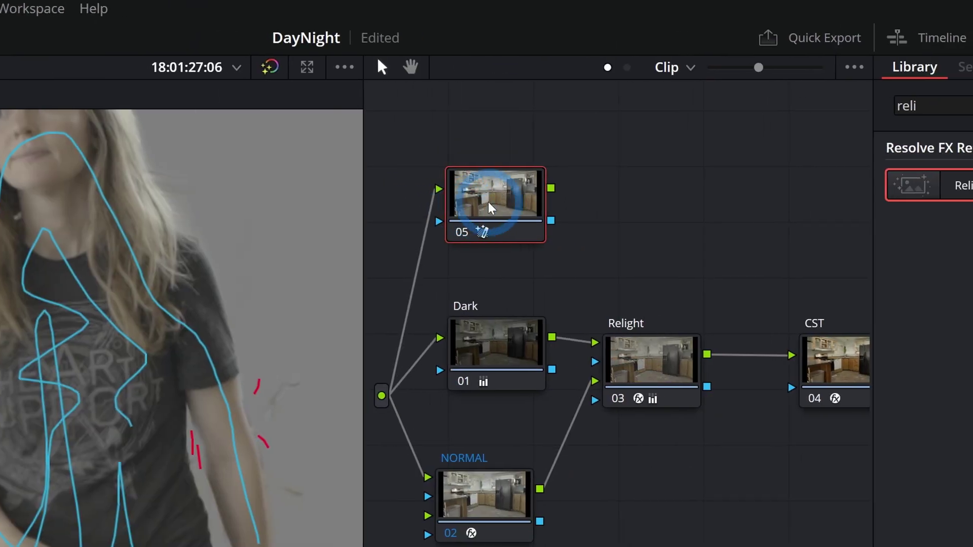
right_click(343, 203)
drag(390, 218, 562, 276)
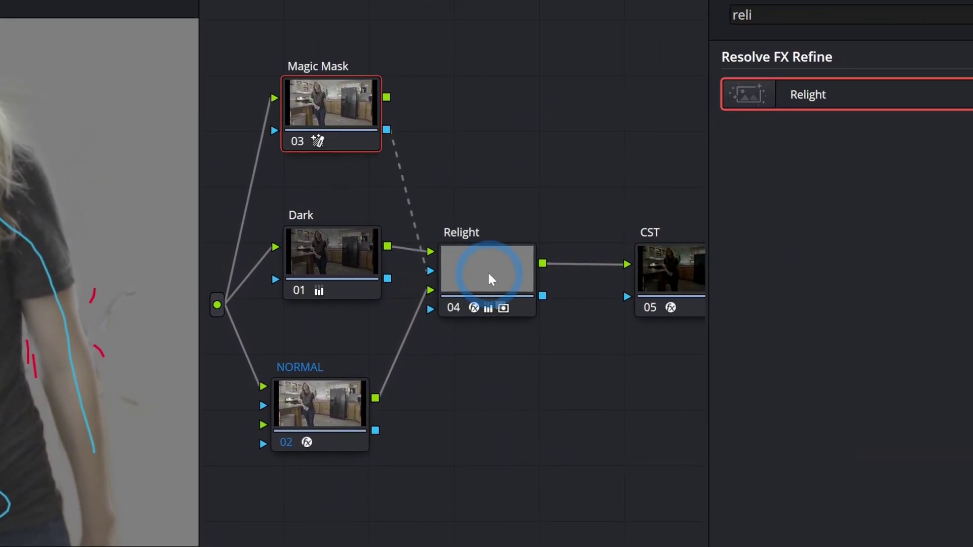
Step: Invert the Relight node's Key Input so the light leaves out the masked woman
click(489, 274)
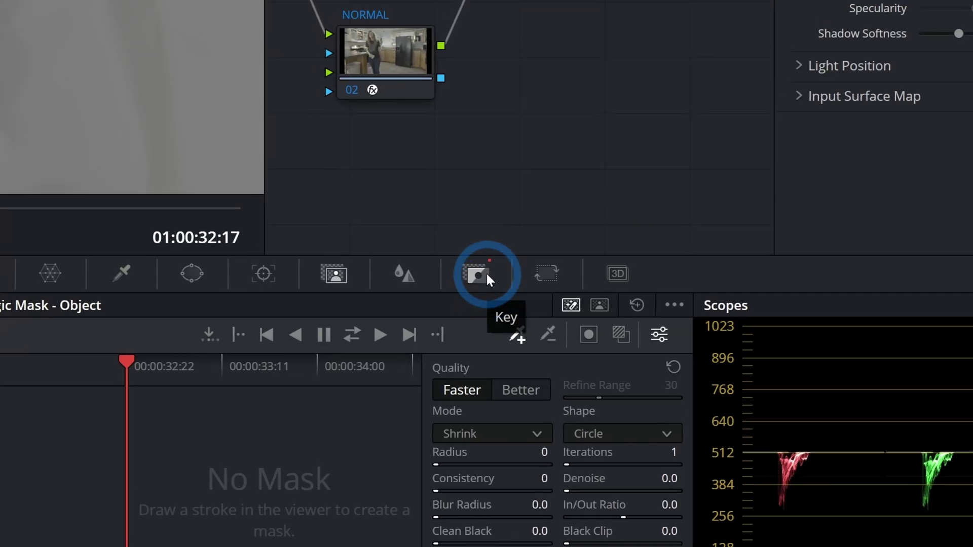
click(621, 358)
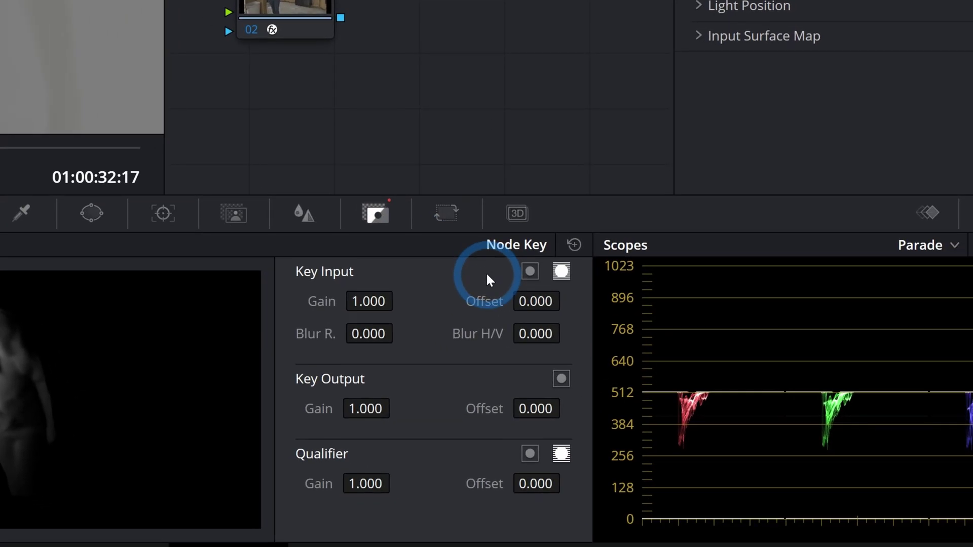
click(486, 271)
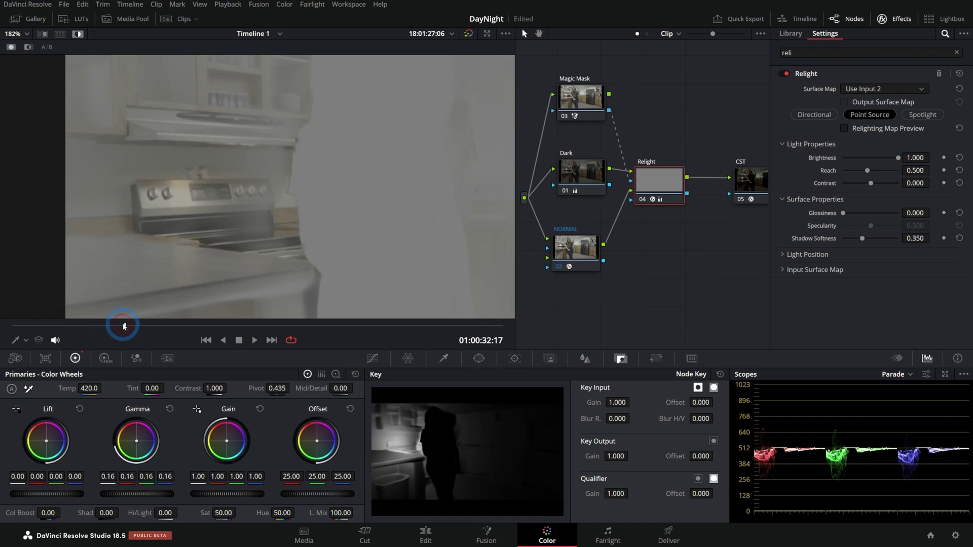
Step: Examine the masked relight across the clip with Highlight on, and play the clip from its first frame with Highlight off
drag(158, 327, 232, 341)
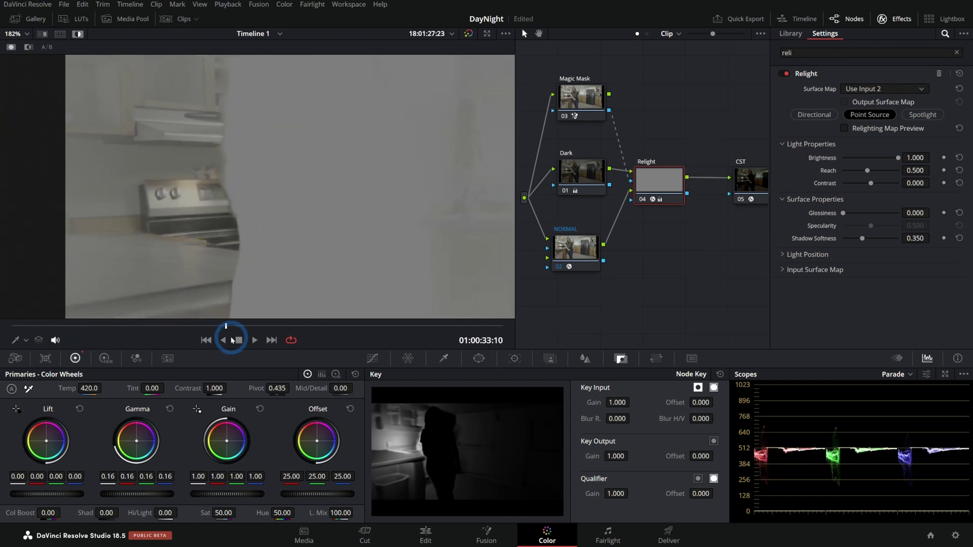
click(87, 50)
click(78, 36)
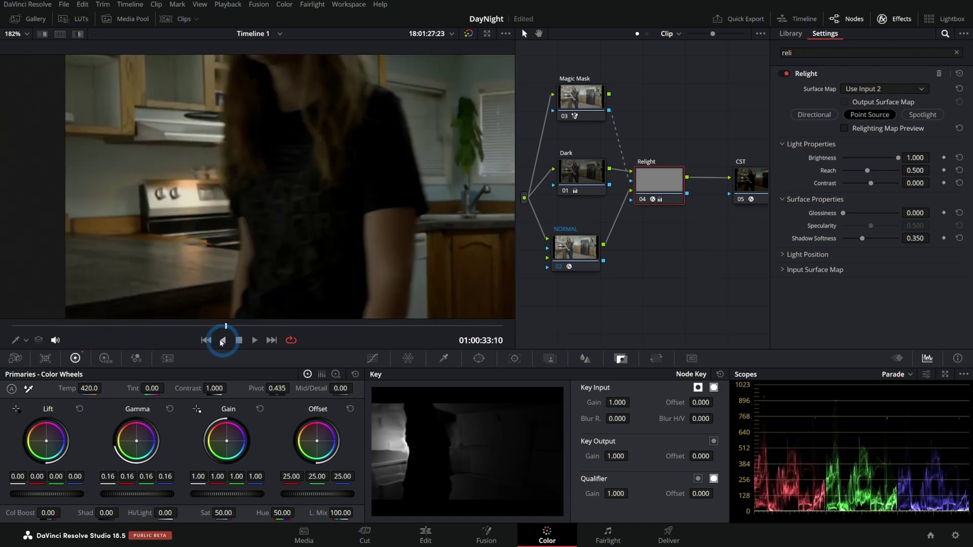
drag(196, 328, 12, 332)
click(254, 341)
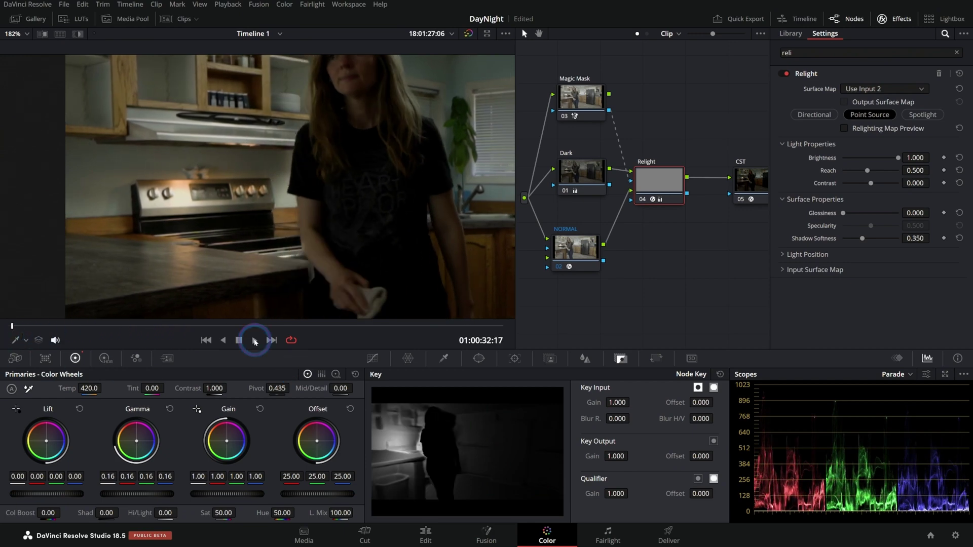
click(238, 340)
drag(210, 328, 253, 340)
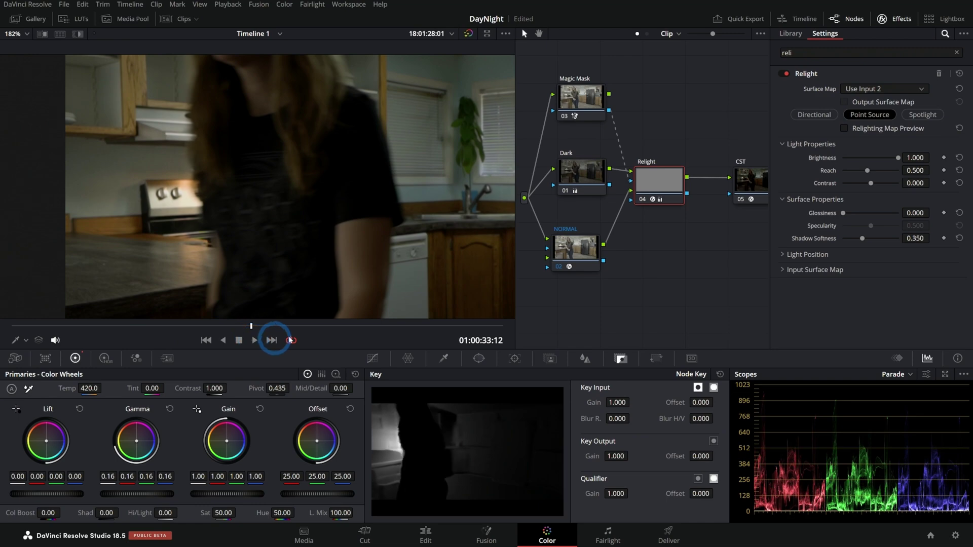
Step: Compare Relight off and on as the woman passes the stove, and inspect her edges up close around 01:00:33:09
click(643, 199)
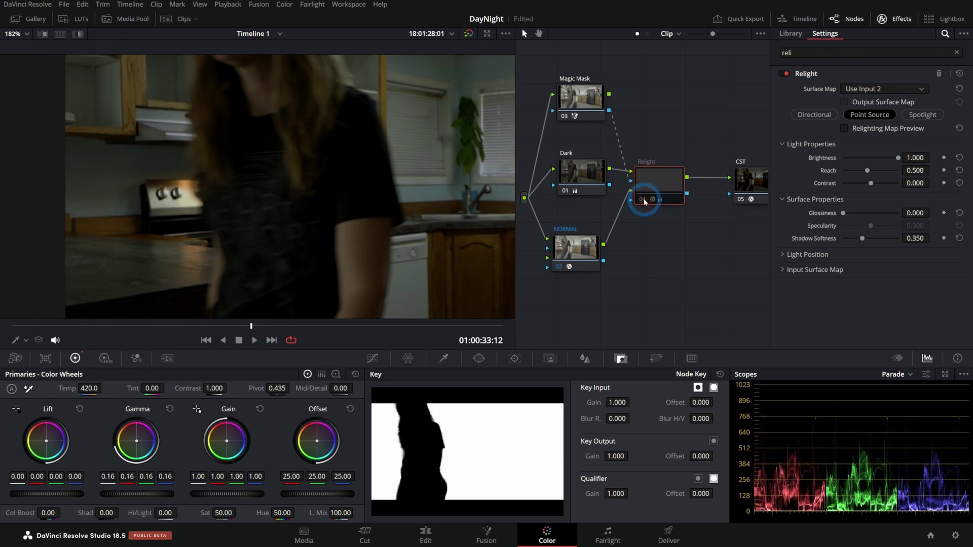
click(643, 199)
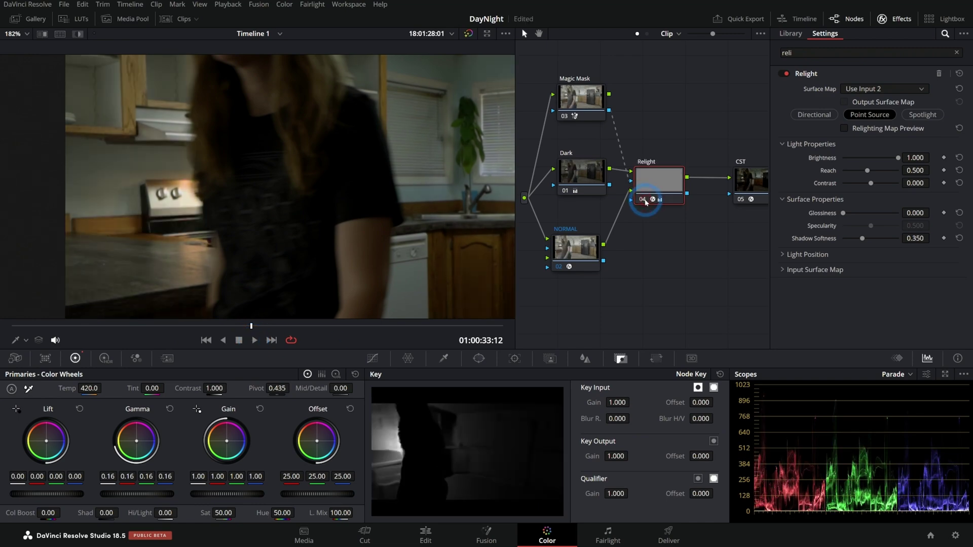
scroll(206, 180, up, 5)
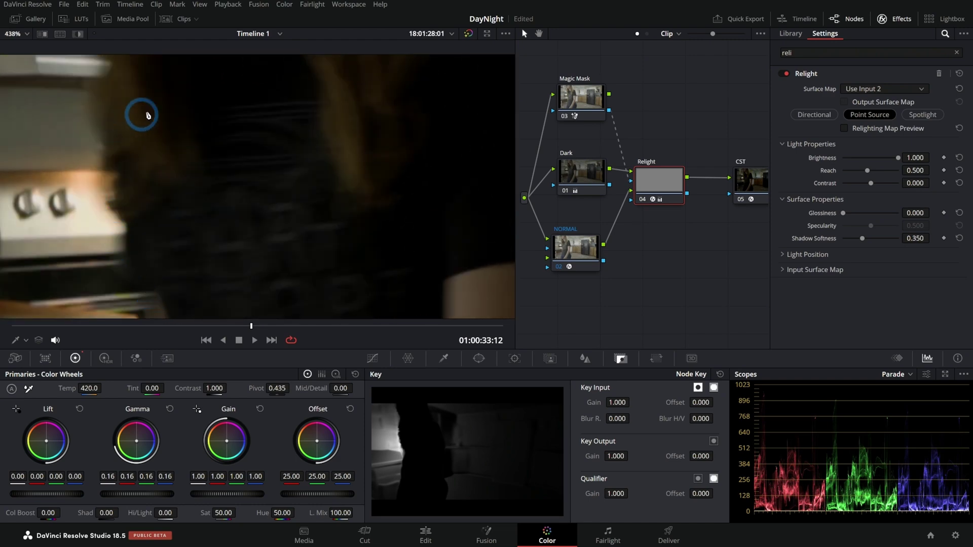
scroll(239, 231, down, 5)
click(201, 332)
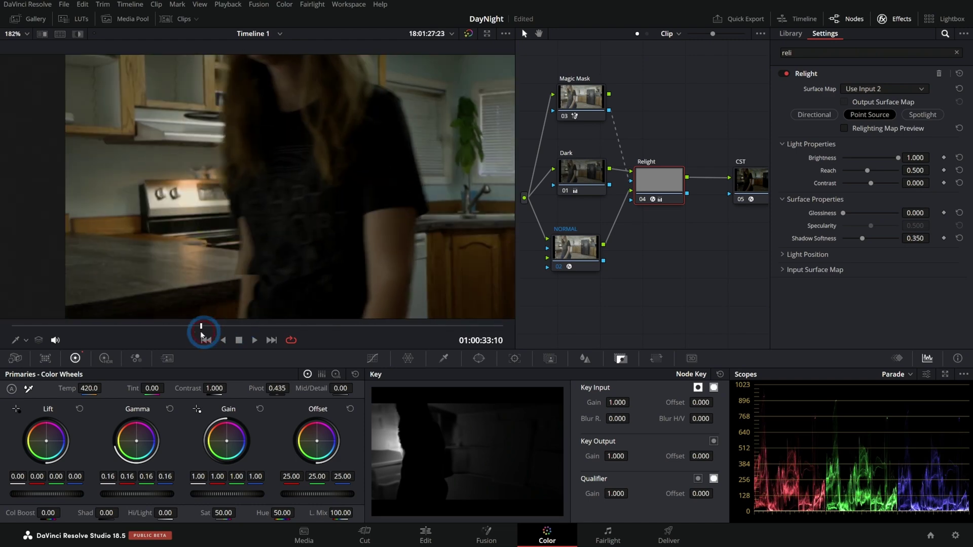
mouse_move(201, 332)
mouse_down()
mouse_move(66, 330)
mouse_move(213, 329)
mouse_up()
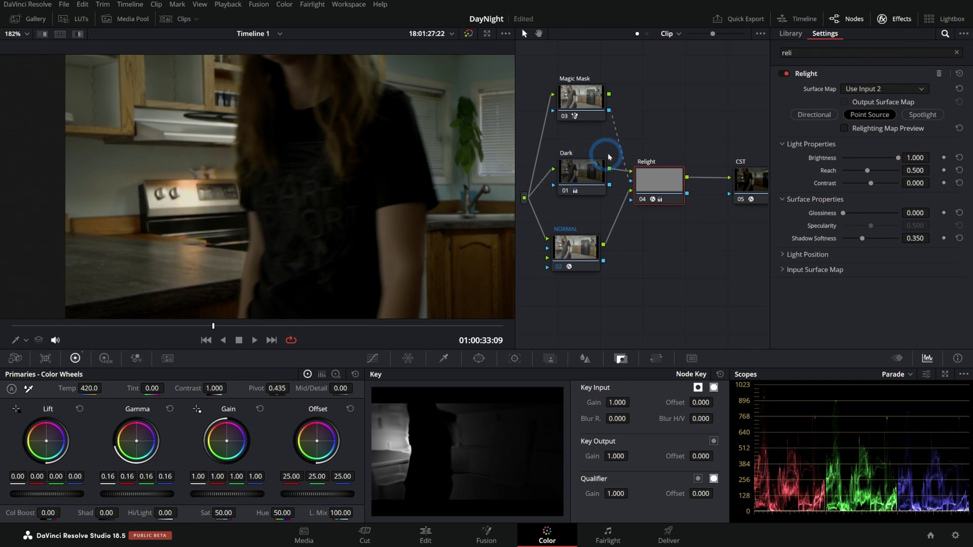
Step: Unlink the Magic Mask key from the Relight node and draw an inverted curve window around the woman at 01:00:33:09
click(479, 359)
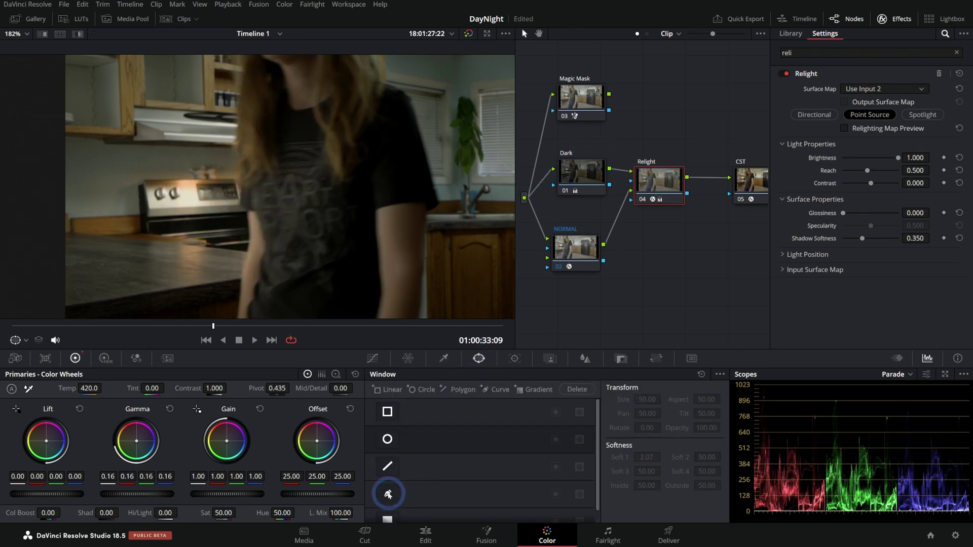
click(388, 494)
click(246, 70)
click(238, 138)
drag(241, 174, 241, 180)
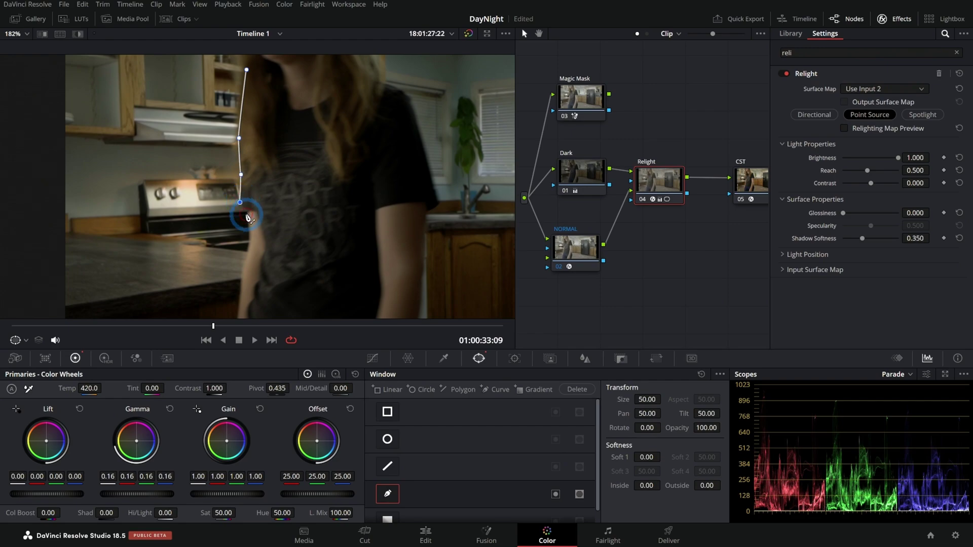
click(241, 311)
click(288, 316)
click(353, 318)
click(557, 496)
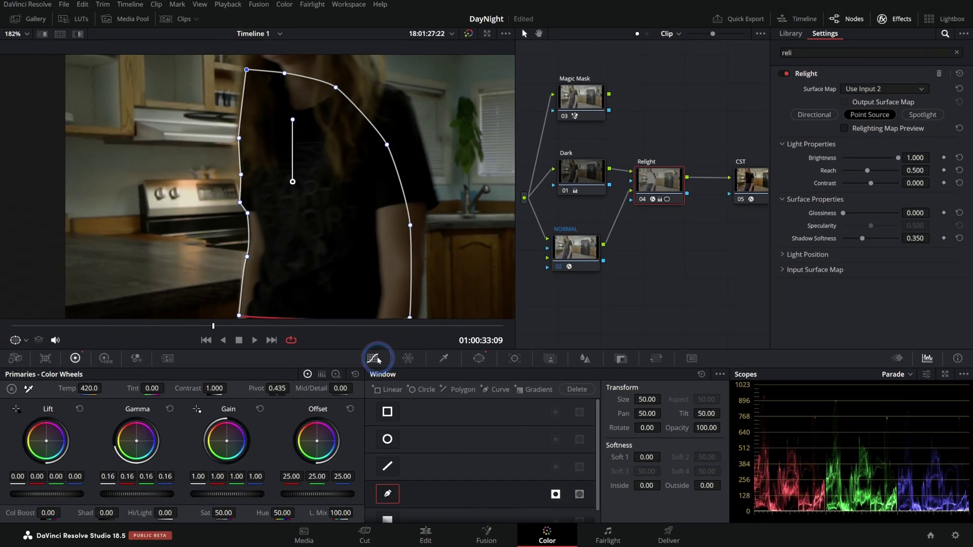
Step: Soften the curve window with Inside 0.90 and Outside 1.32, widen its feather on the stove side, and check the image without the outline
click(116, 172)
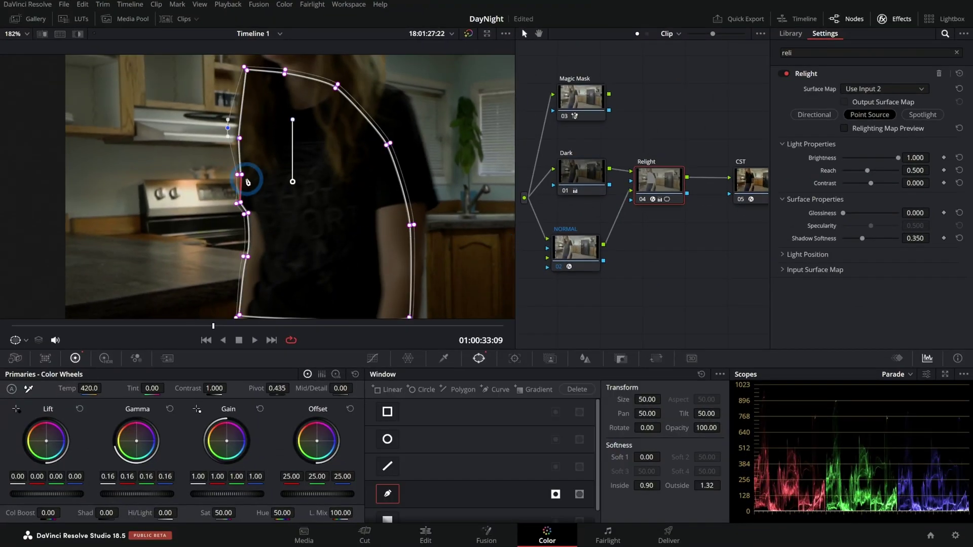
click(372, 358)
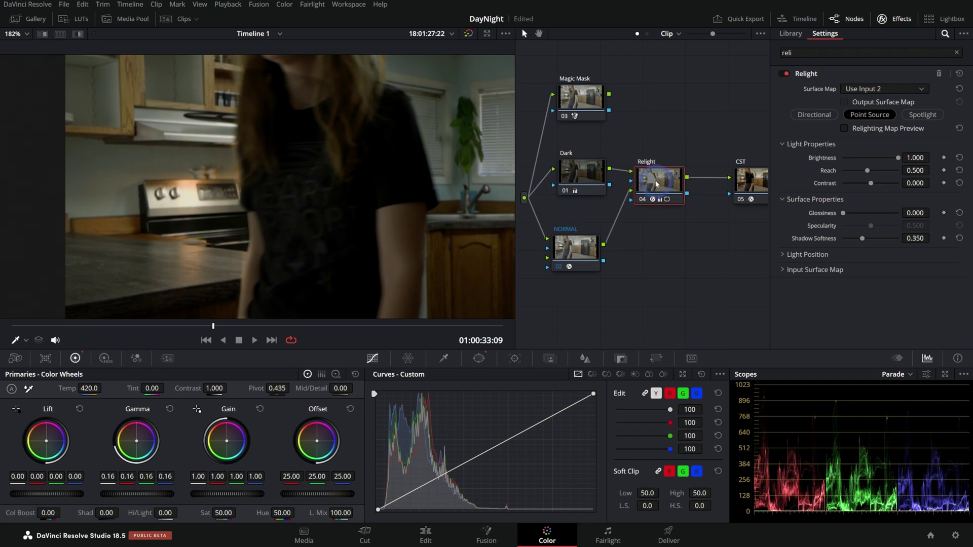
click(479, 358)
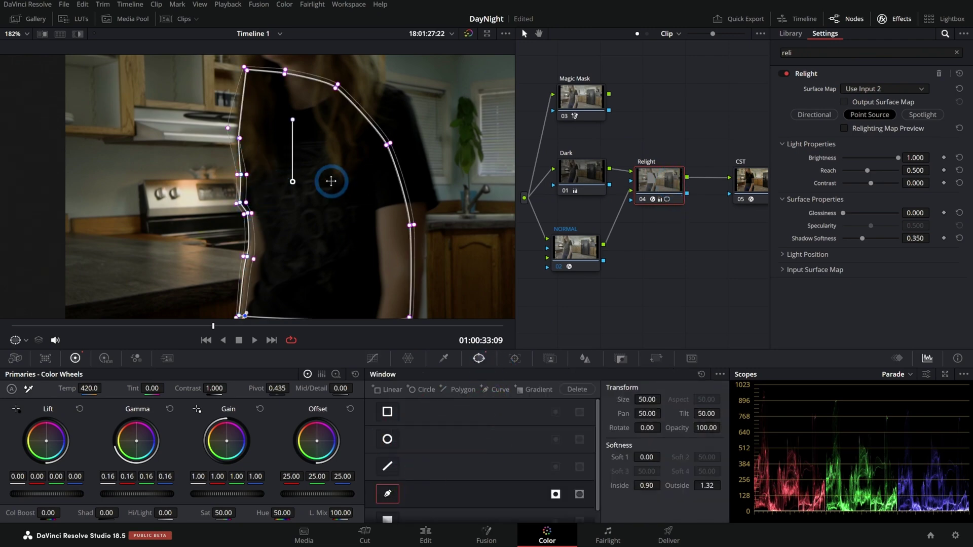
Step: Link the Magic Mask node's key output back to the Relight node's key input and invert Relight's Key Input
click(578, 116)
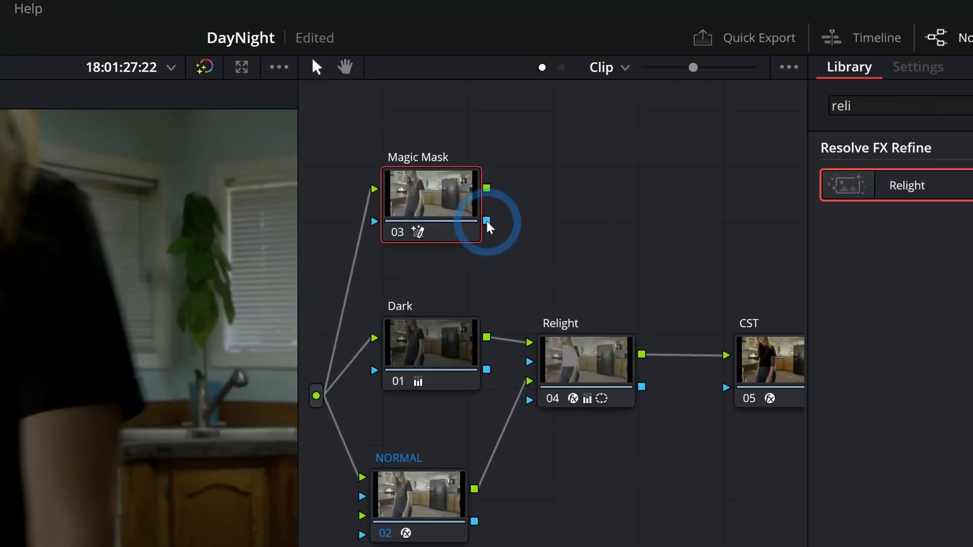
drag(611, 109, 628, 180)
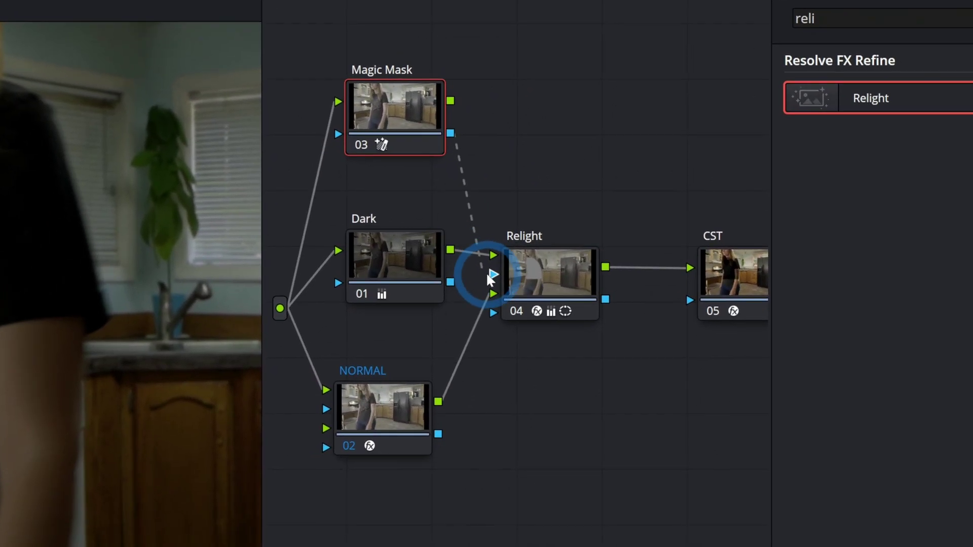
click(485, 273)
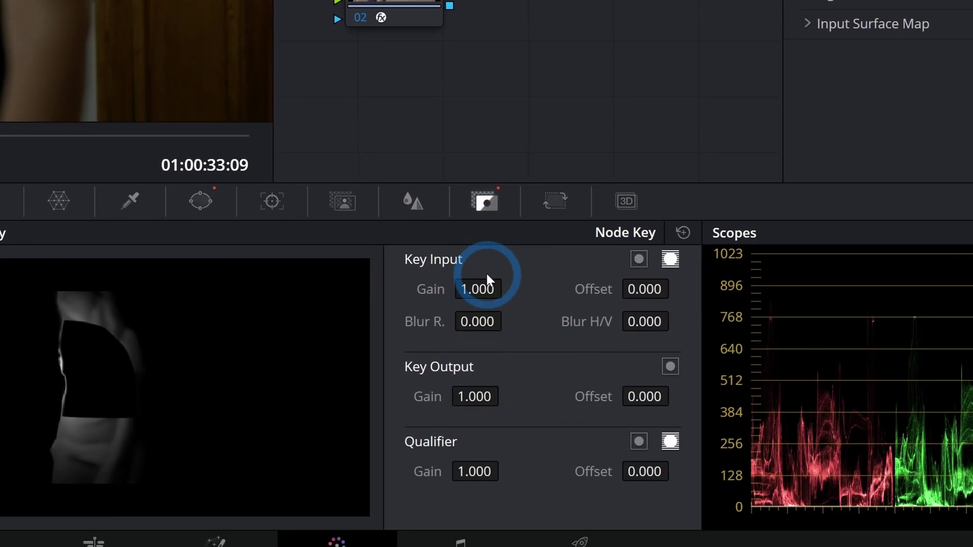
click(638, 259)
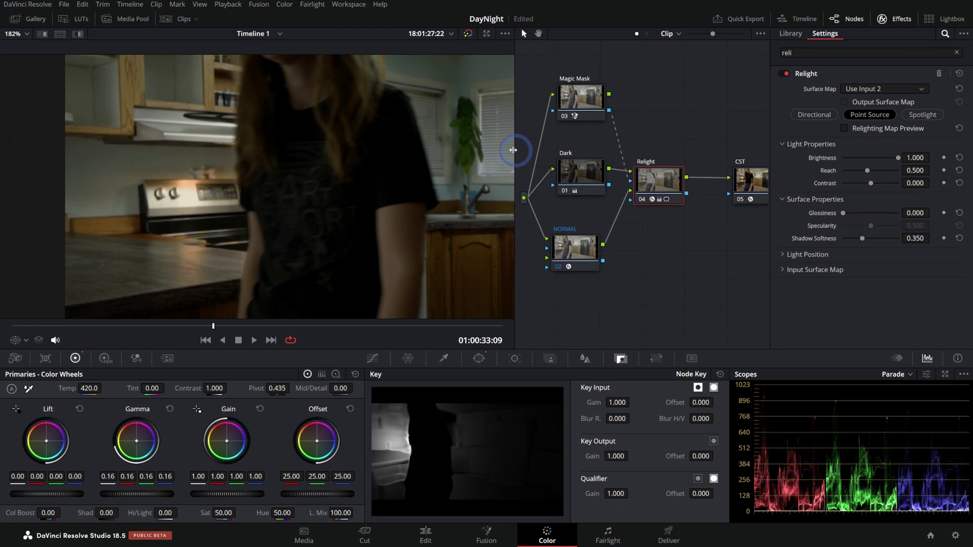
Step: Scrub through the clip to check the combined masks around the woman, and compare the image with the Relight node off and on
drag(514, 152, 496, 175)
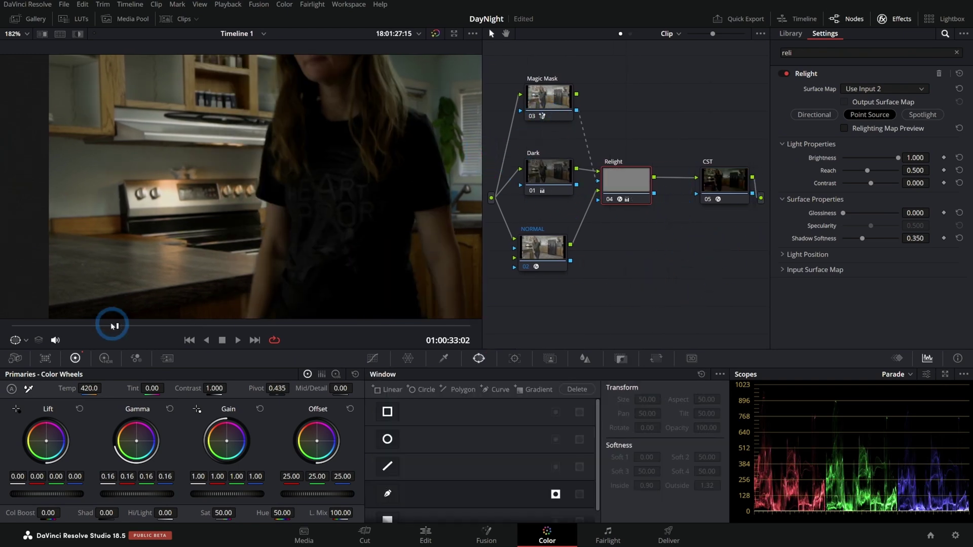
drag(113, 325, 47, 355)
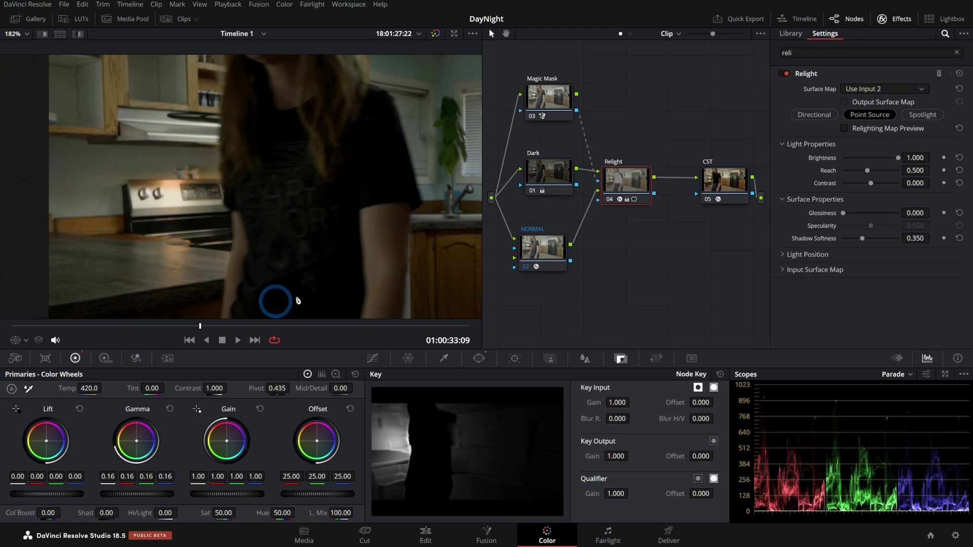
drag(158, 330, 256, 332)
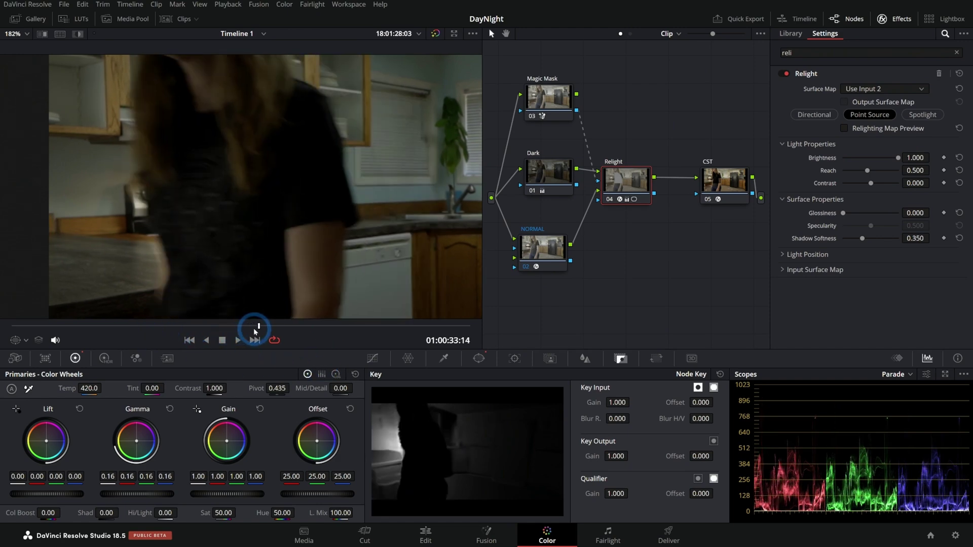
click(610, 200)
click(609, 200)
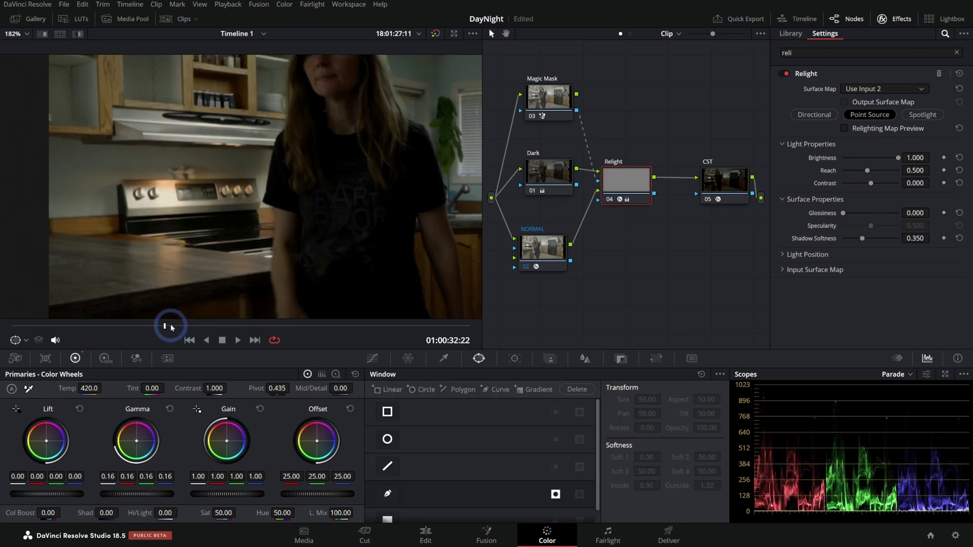
drag(174, 326, 300, 330)
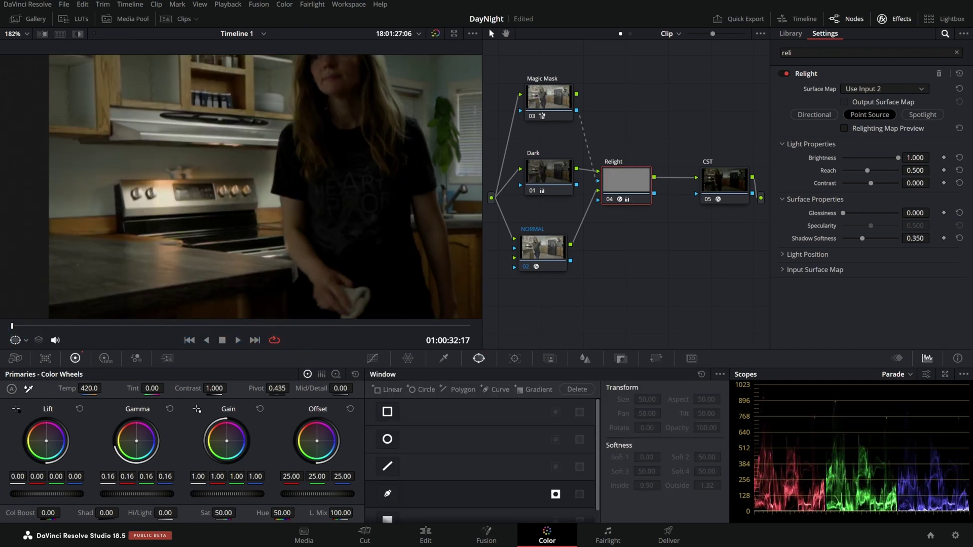